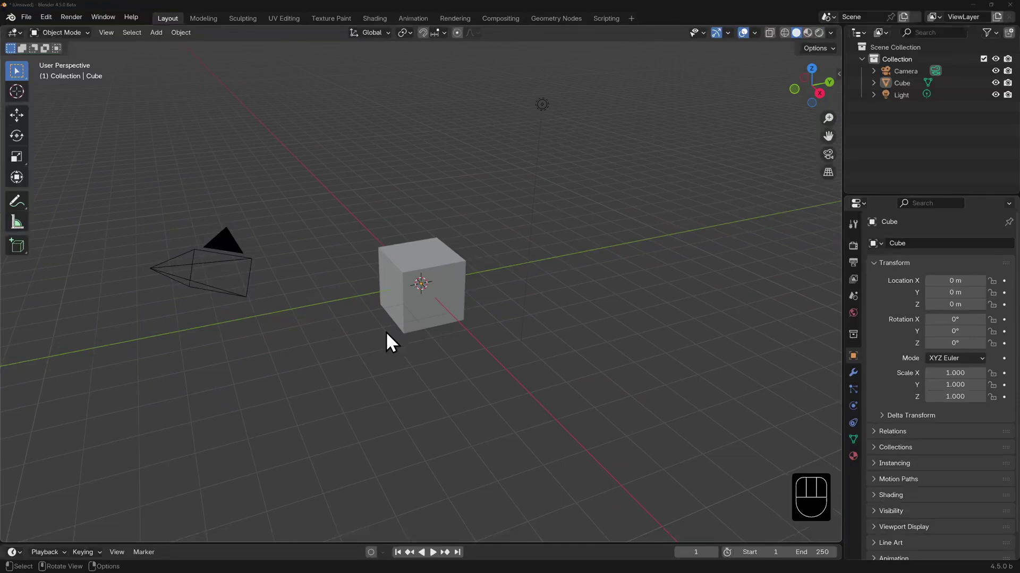
Step: Alternate selecting the cube and camera in the viewport, ending with the cube selected
click(433, 254)
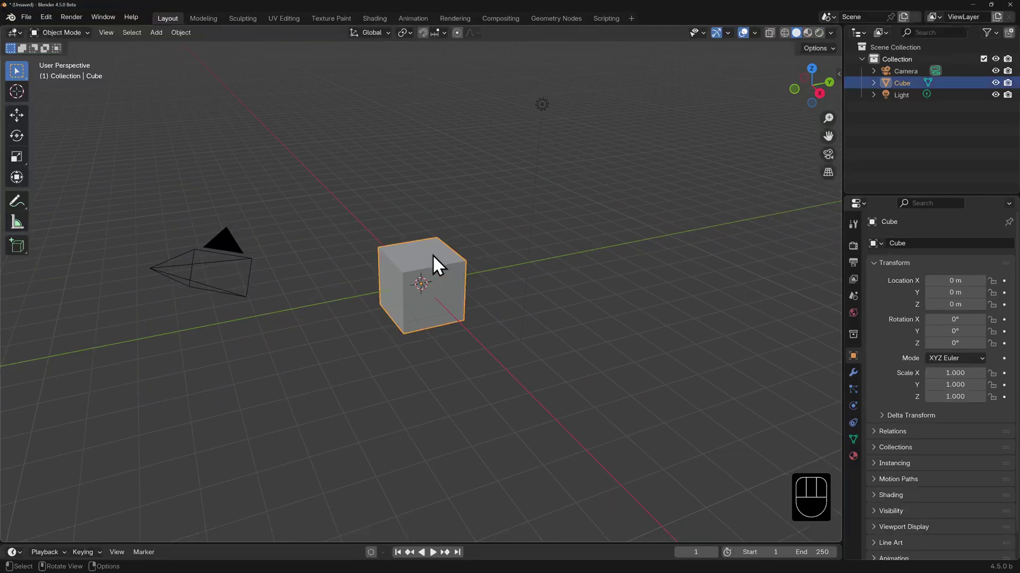
click(214, 244)
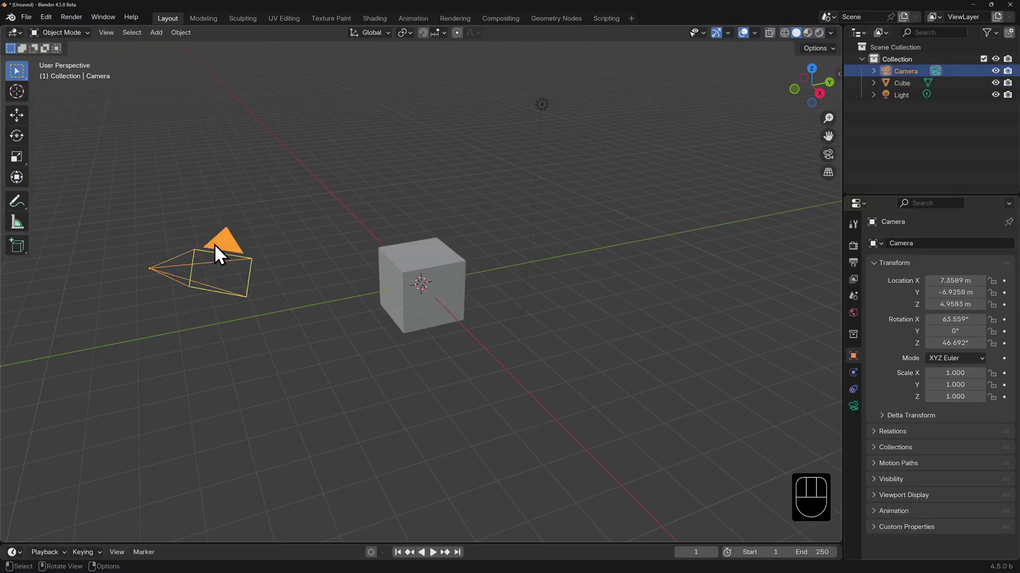
click(432, 261)
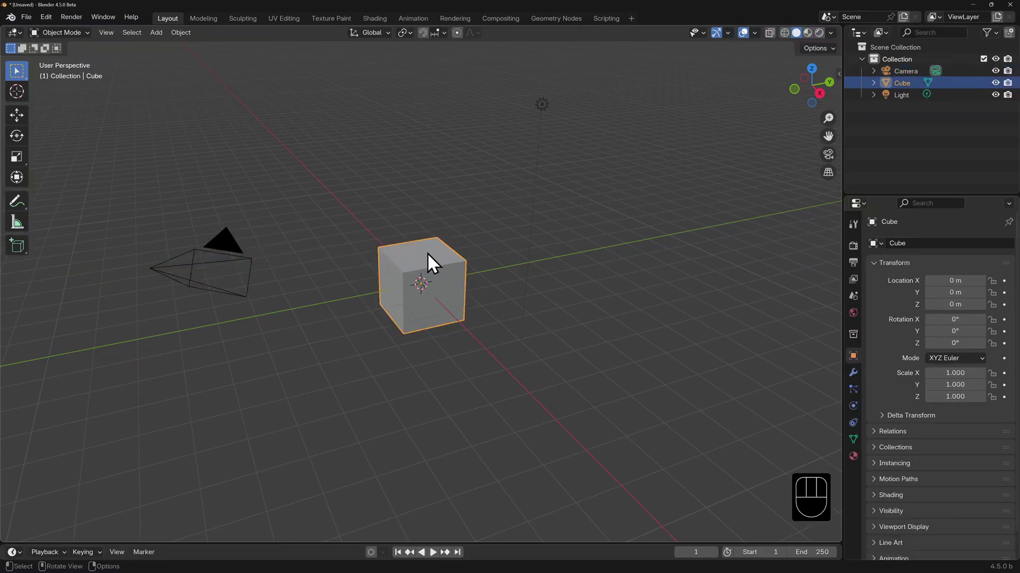
click(225, 245)
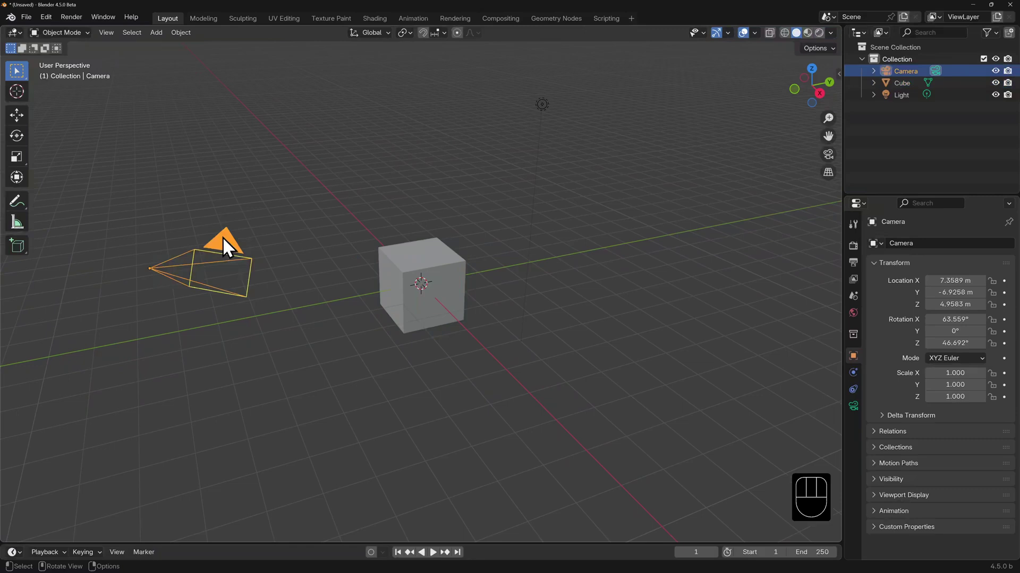
click(423, 264)
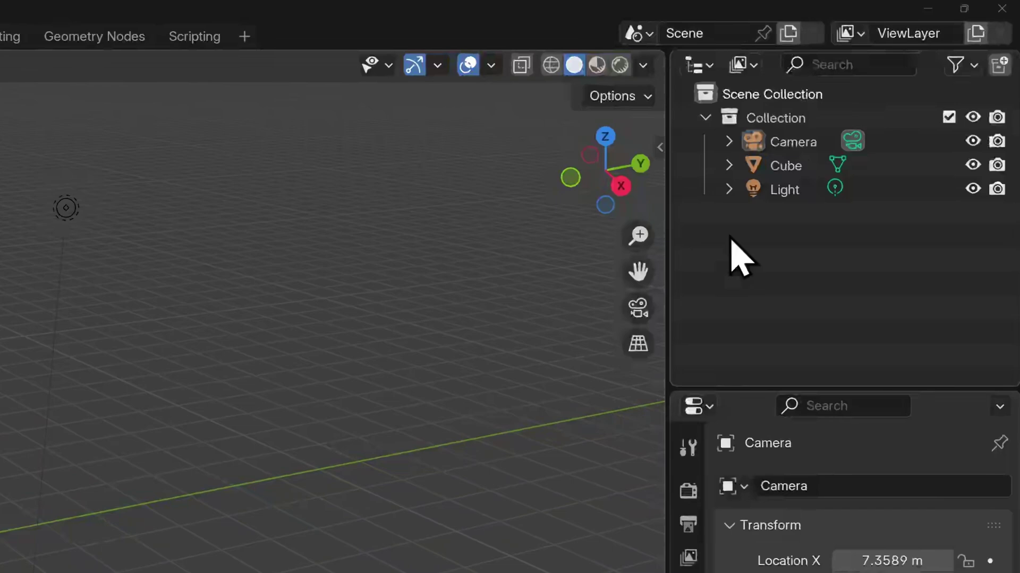
Step: Select the Cube, Camera, Light and then Cube again in turn from the Outliner
click(782, 166)
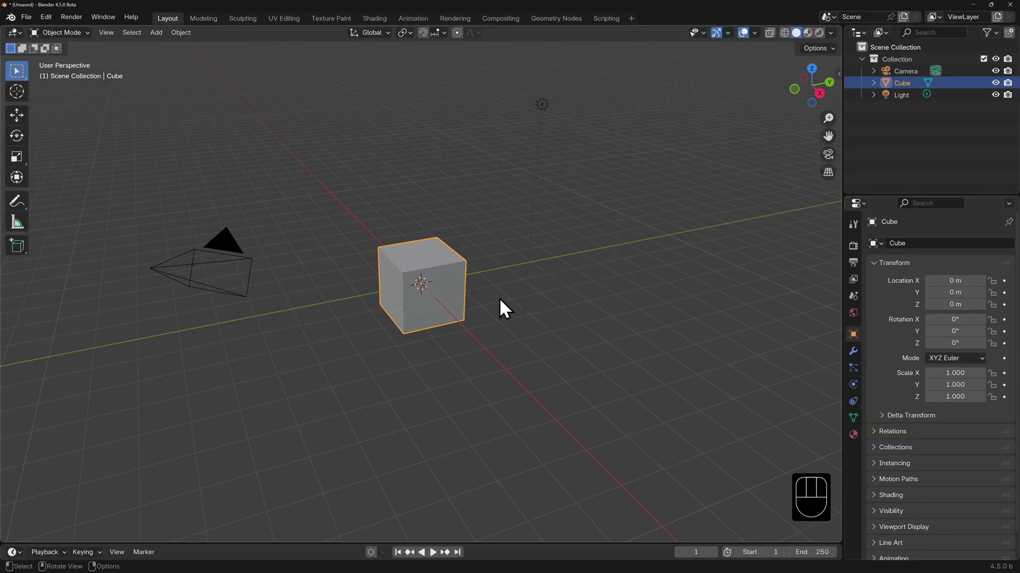
click(959, 70)
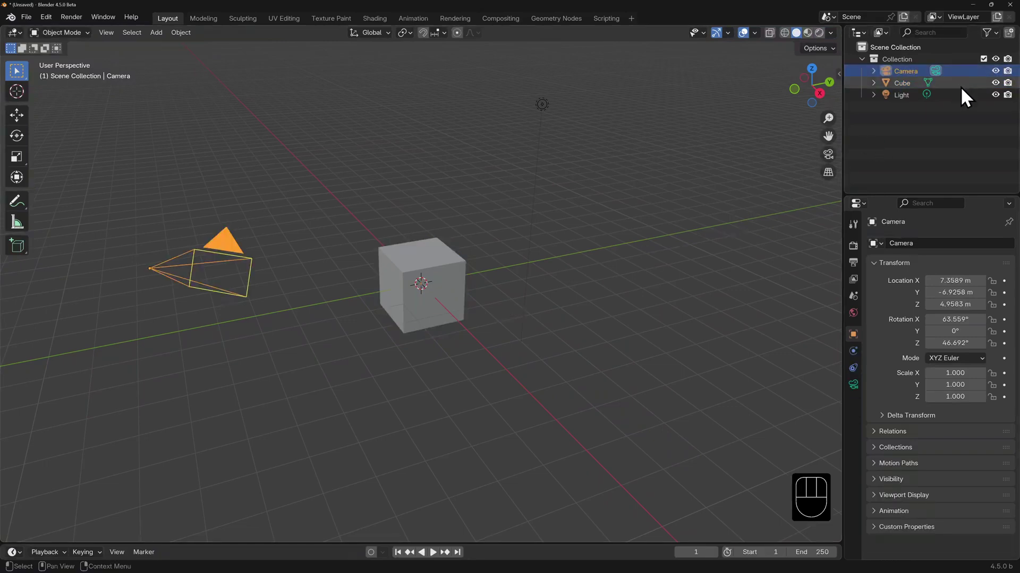
click(962, 92)
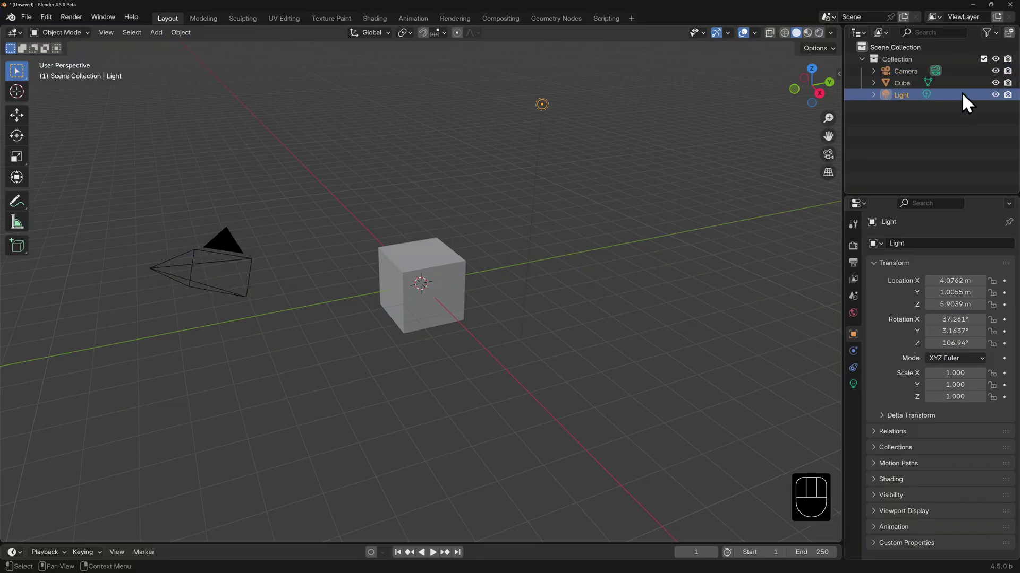
click(964, 84)
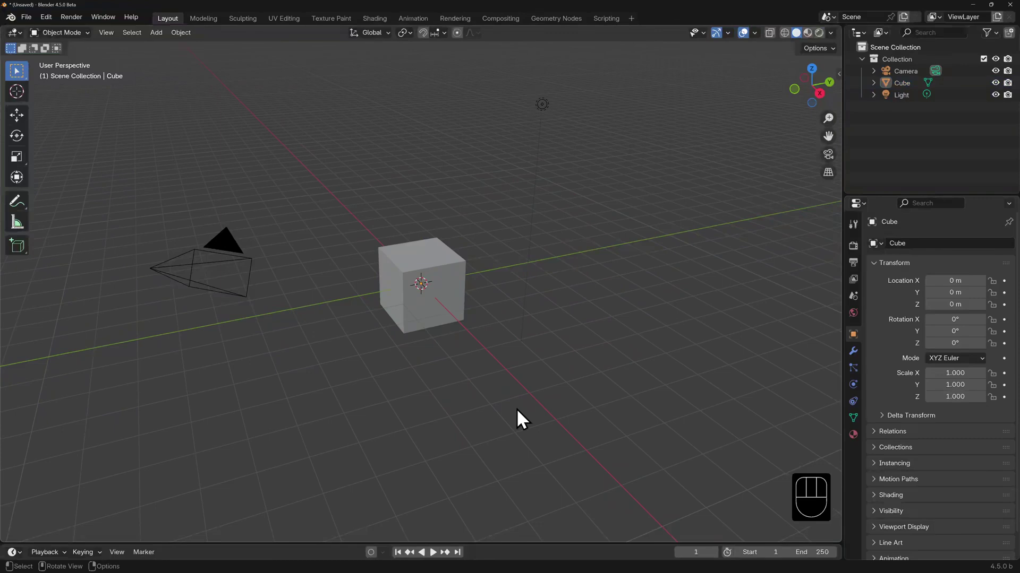
Step: Select the cube, then Shift-add the camera and light to the selection
click(443, 299)
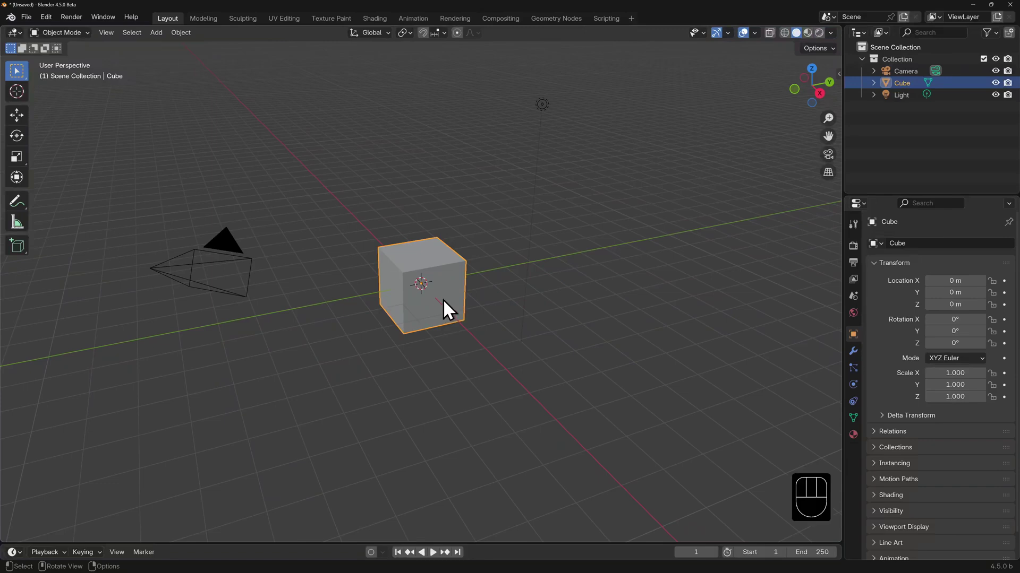
key(shift)
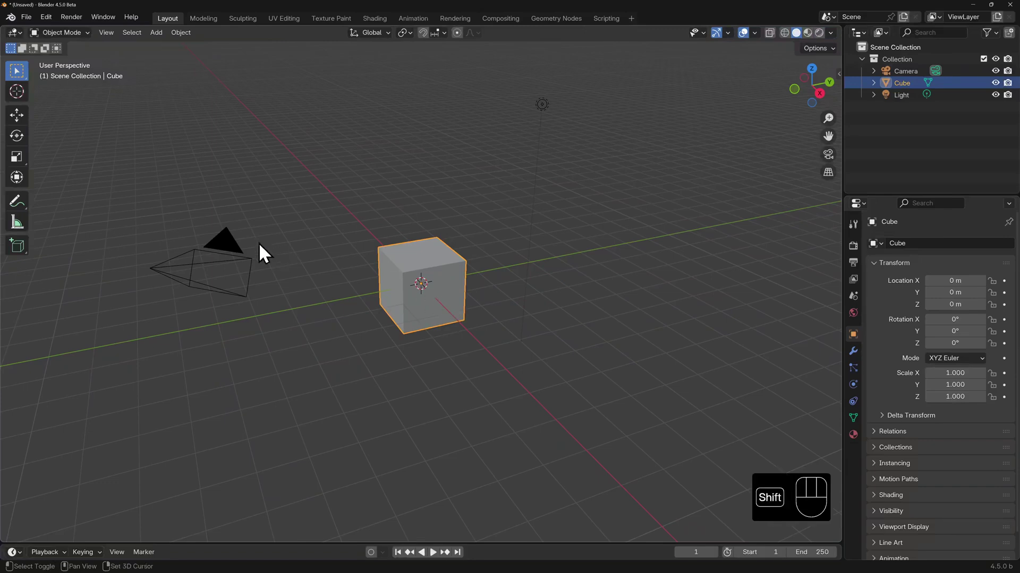
shift+click(236, 248)
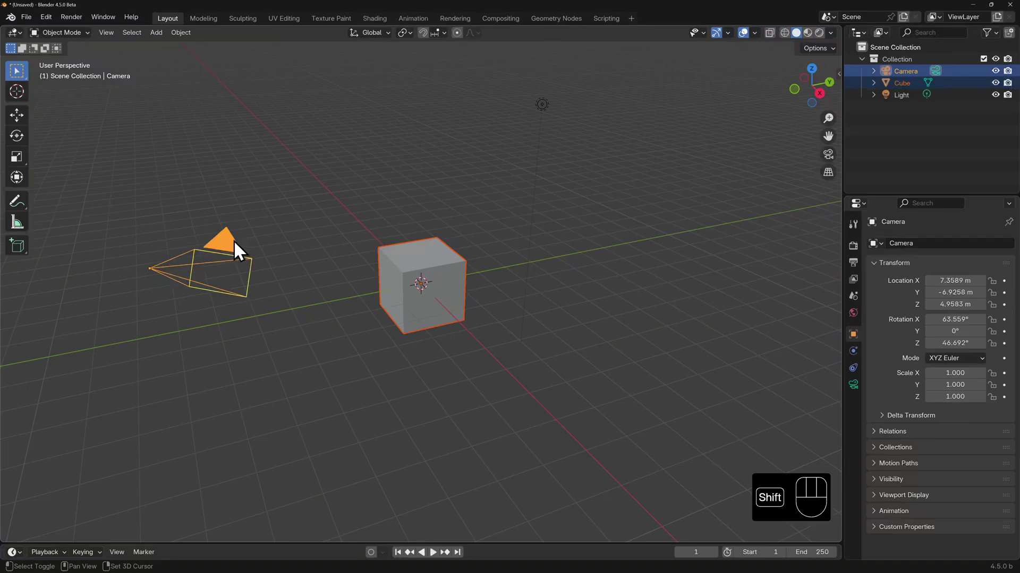
shift+click(542, 103)
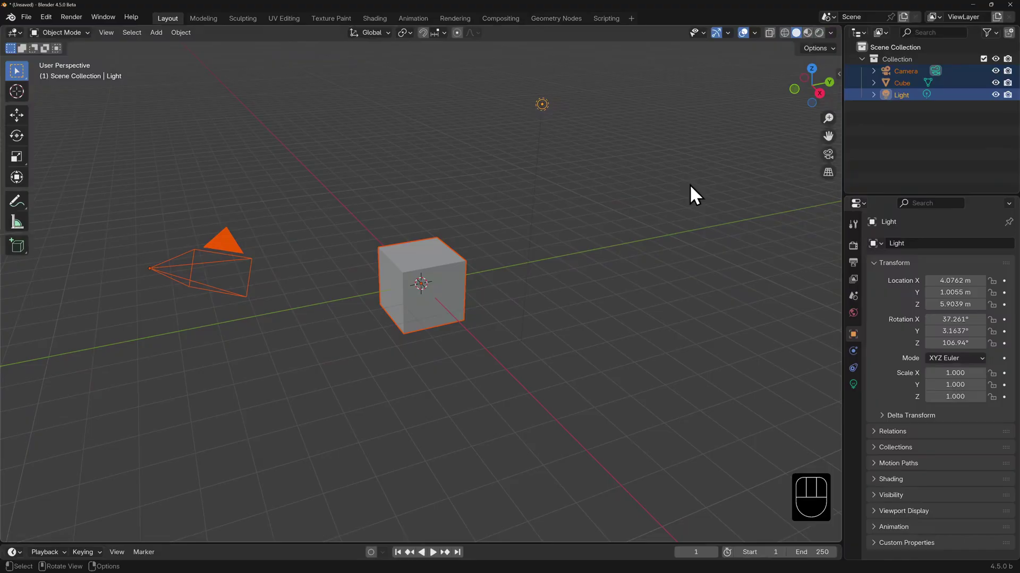
Step: Shift-click the light and cube to drop them from the selection, leaving the camera
key(shift)
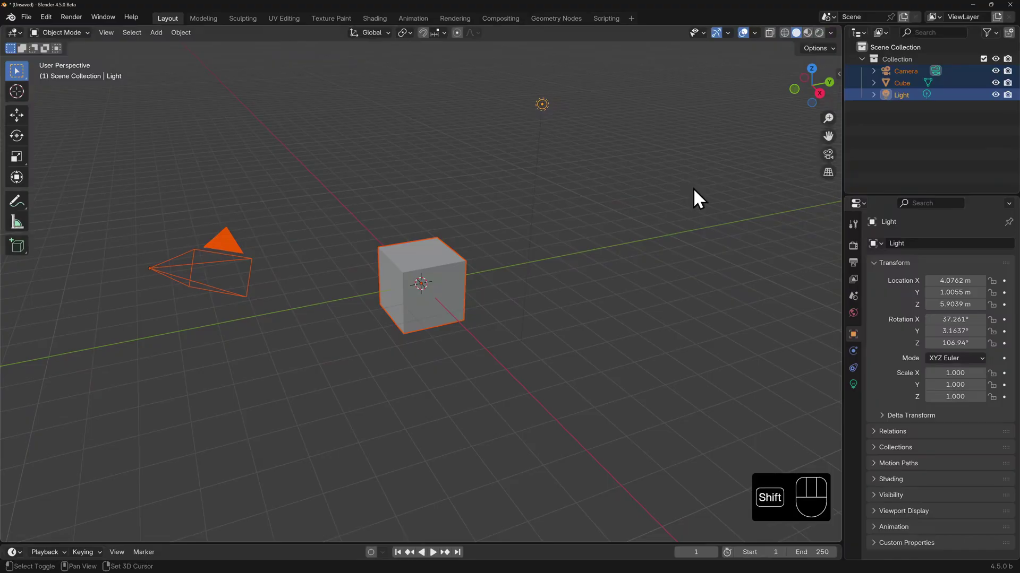
shift+click(543, 104)
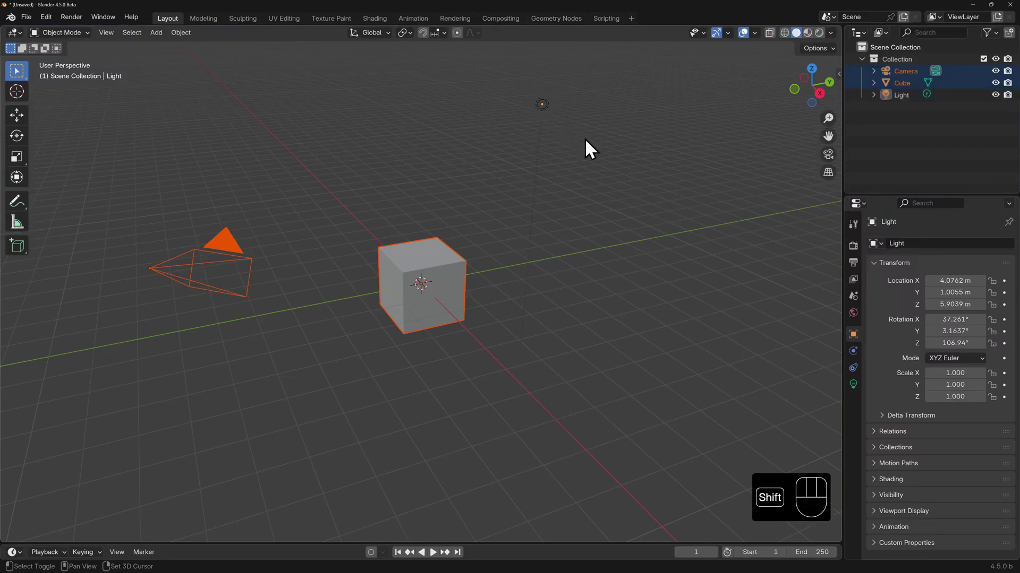
shift+click(422, 249)
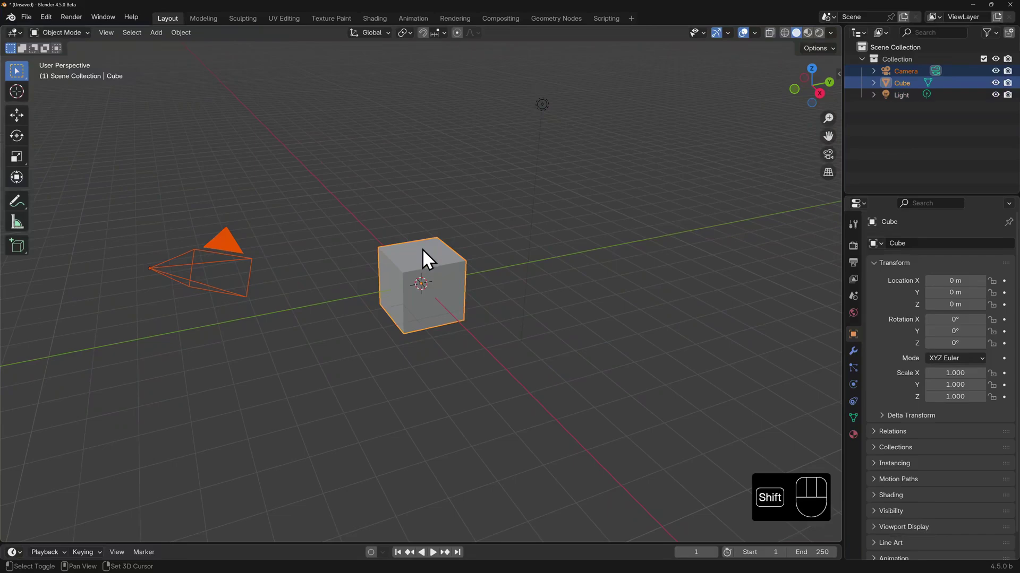
shift+click(422, 250)
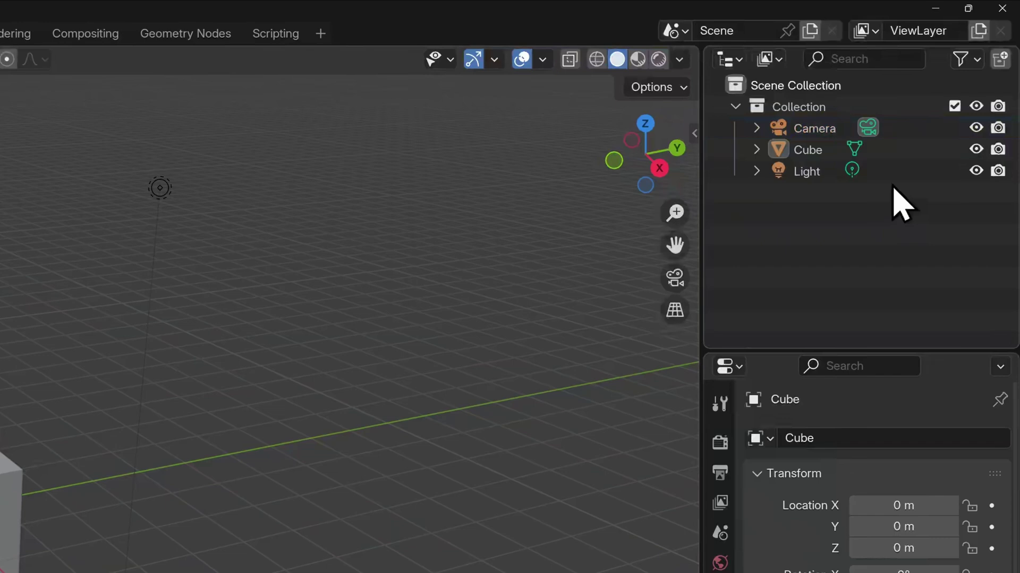
Step: Select the Camera in the Outliner, then add the Light and Cube to the selection
click(892, 149)
key(Up)
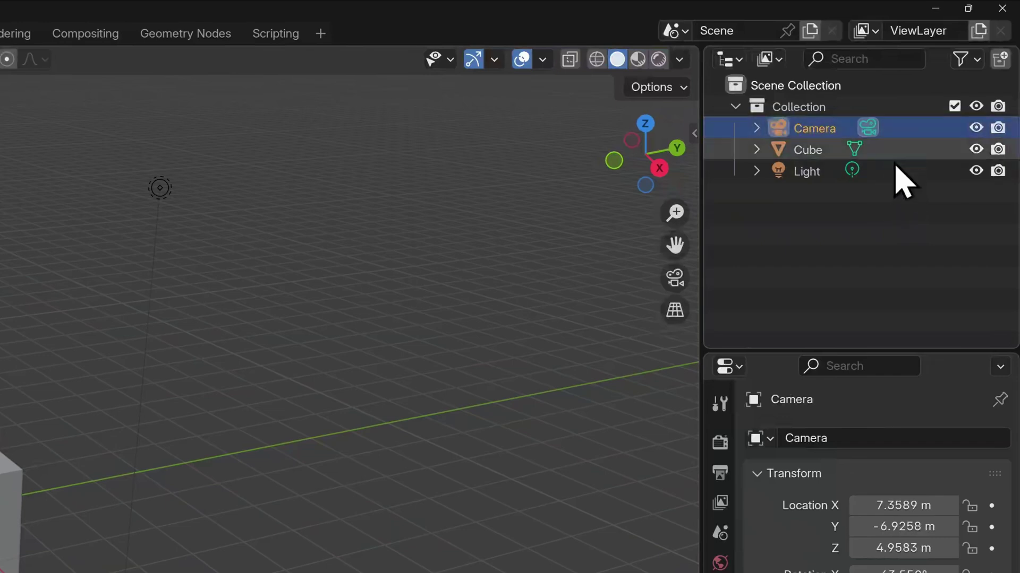
ctrl+click(905, 172)
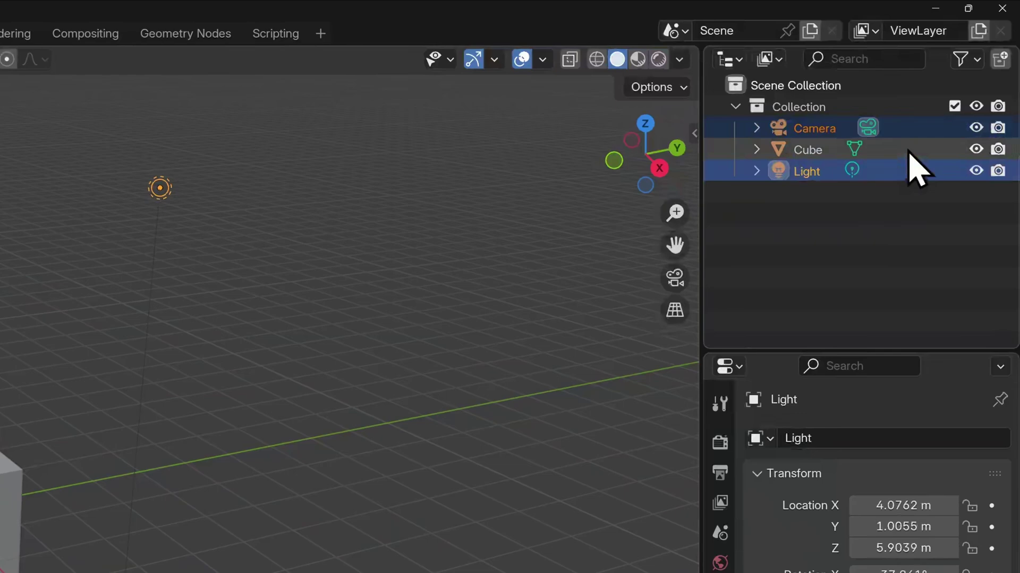
ctrl+click(908, 151)
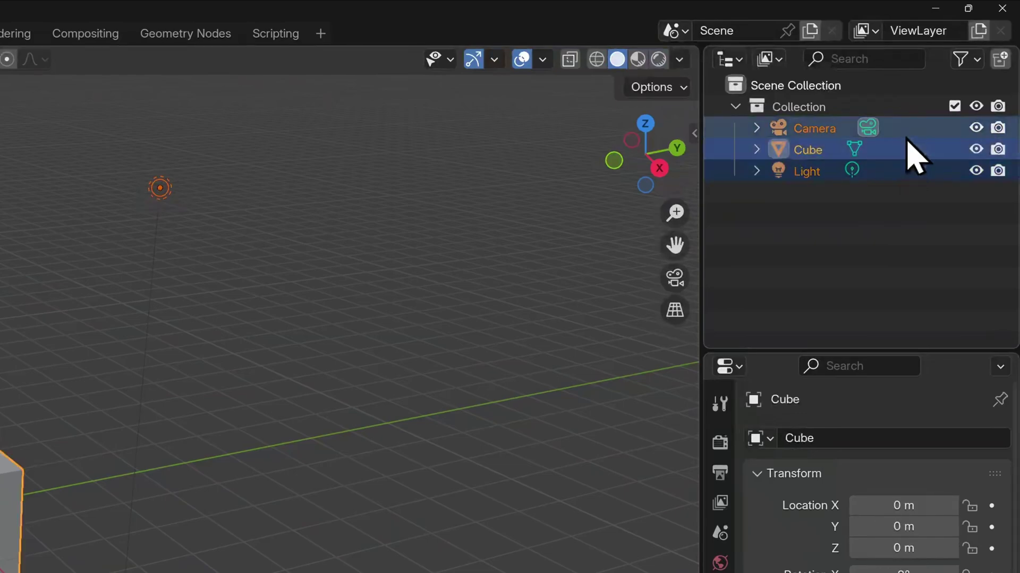
Step: Make the Camera active, toggle it out of the selection, then make the Light active
ctrl+click(905, 132)
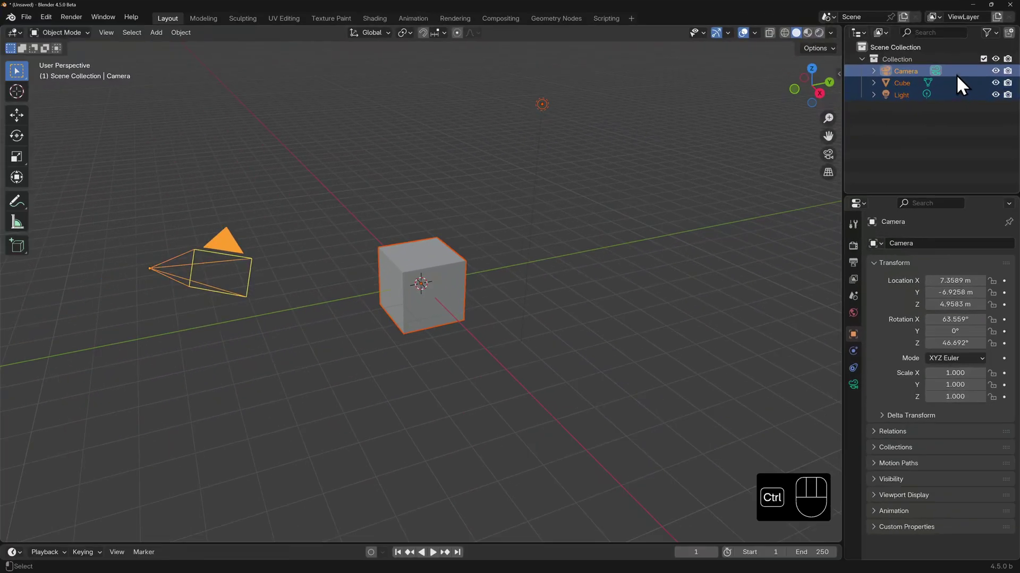
ctrl+click(958, 76)
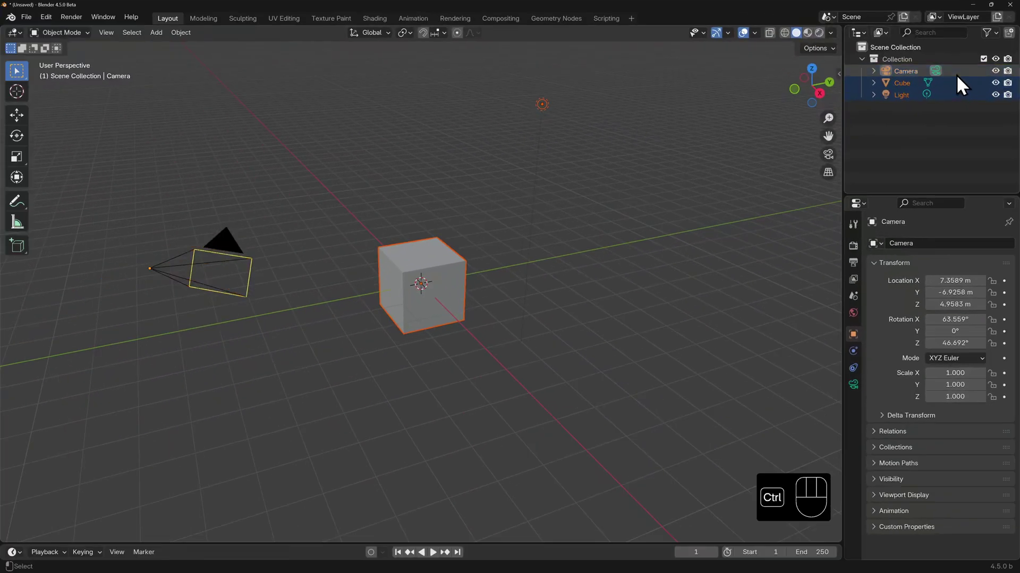
ctrl+click(949, 98)
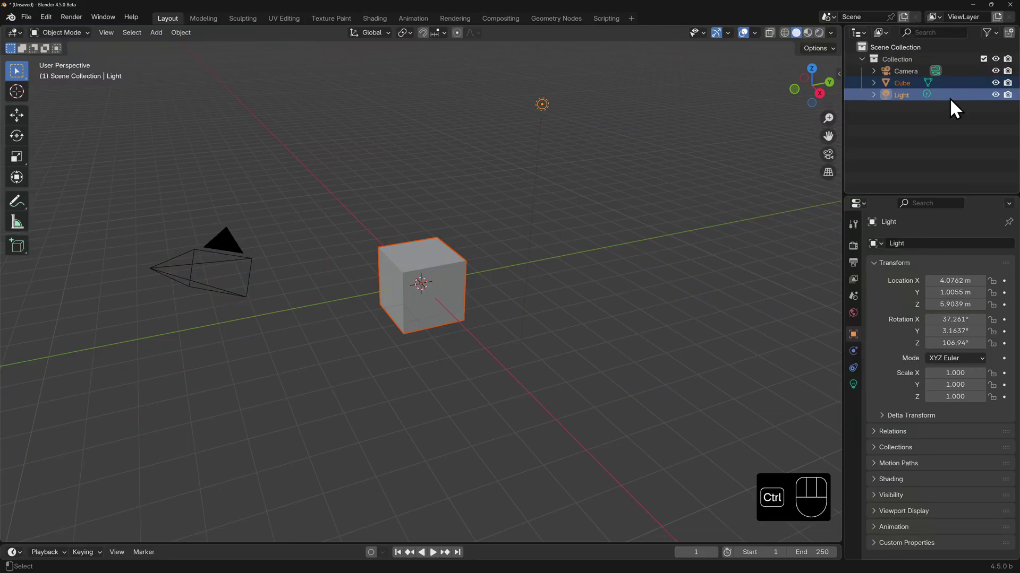
Step: Add the Camera back, check the Select menu, select all with A, then deselect all with Alt+A
ctrl+click(949, 72)
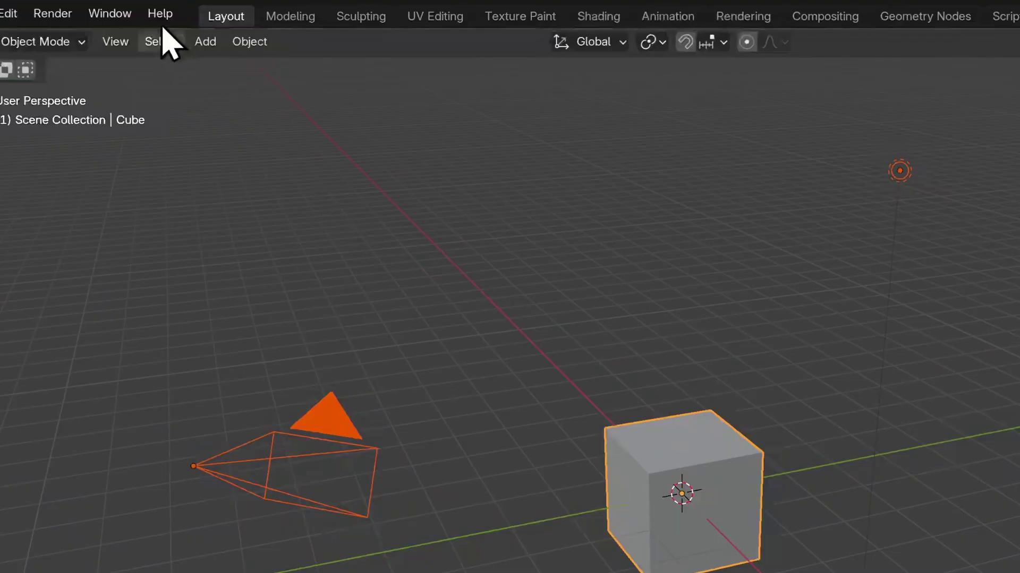
click(133, 33)
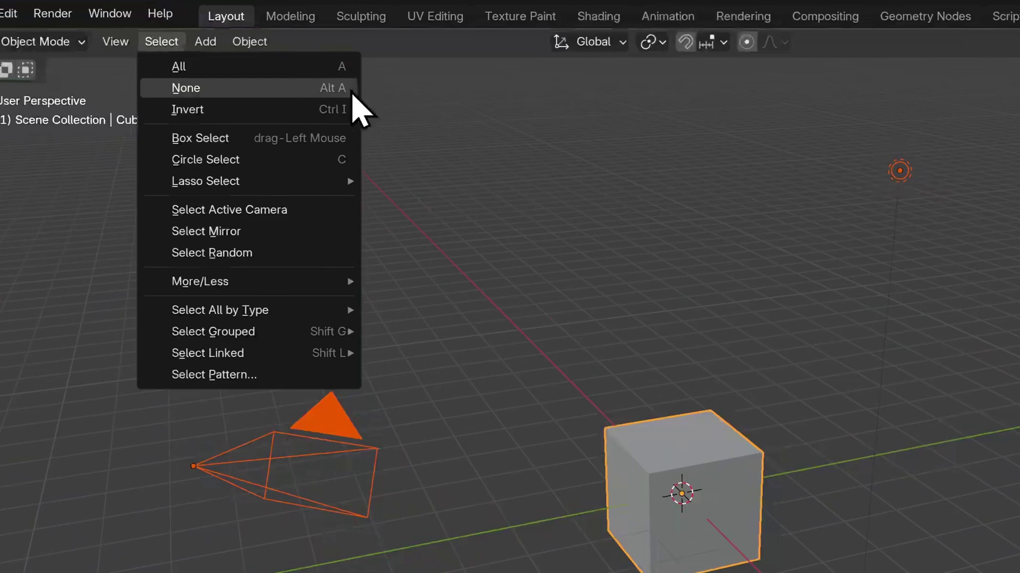
key(a)
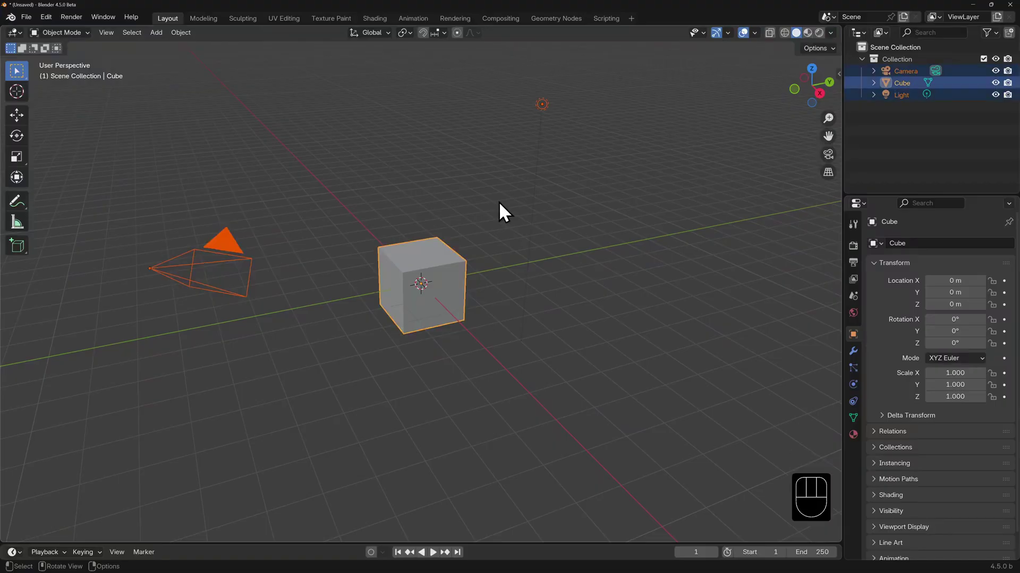
key(alt+a)
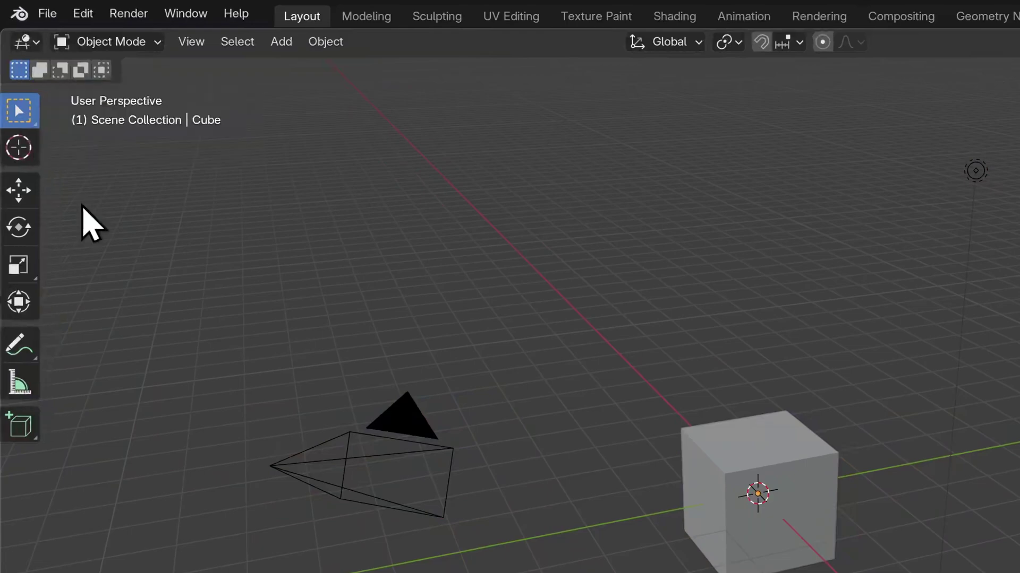
Step: Toggle the toolbar with T, widen it to show tool names, and keep Select Box active
key(t)
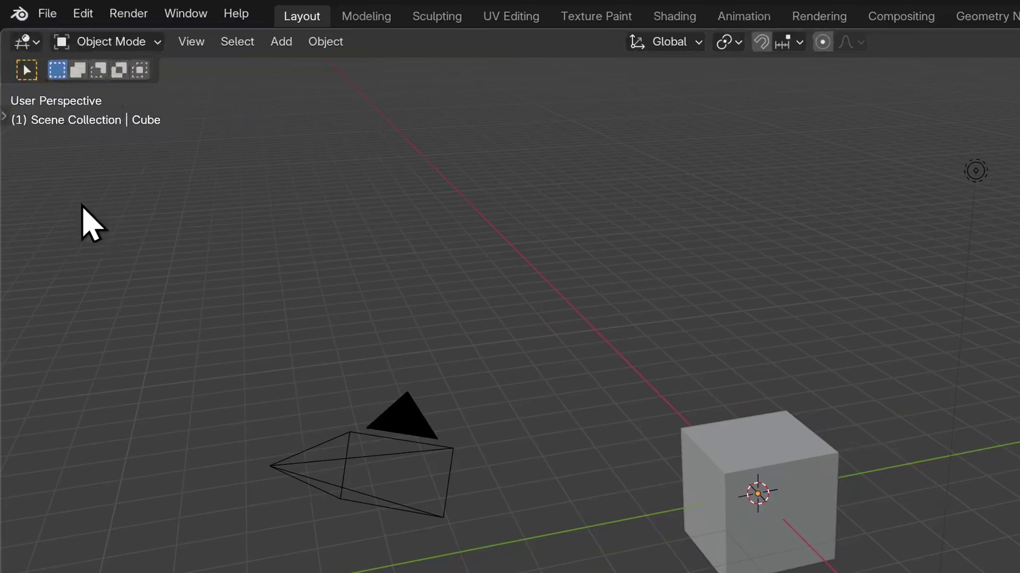
key(t)
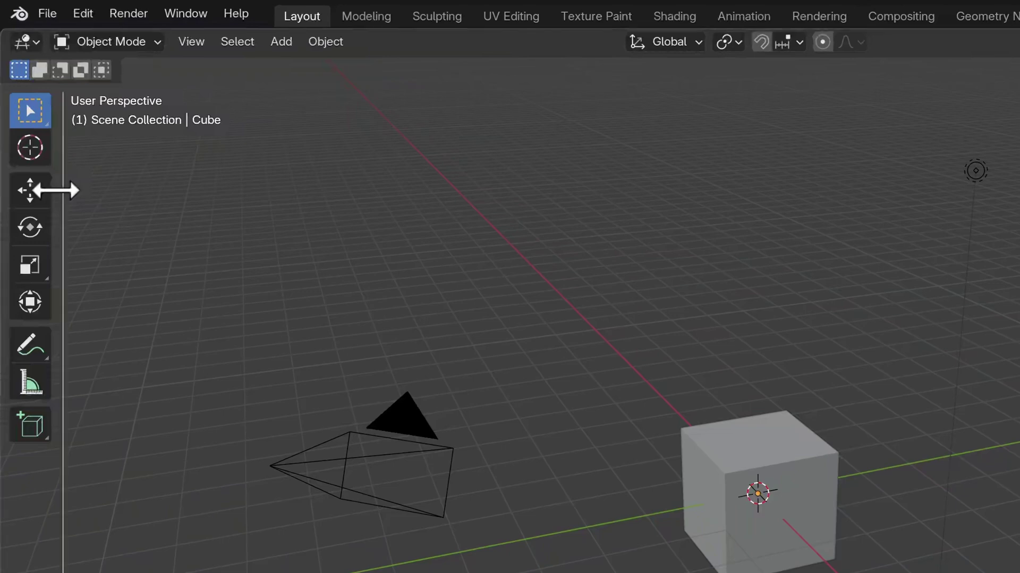
drag(56, 190, 163, 194)
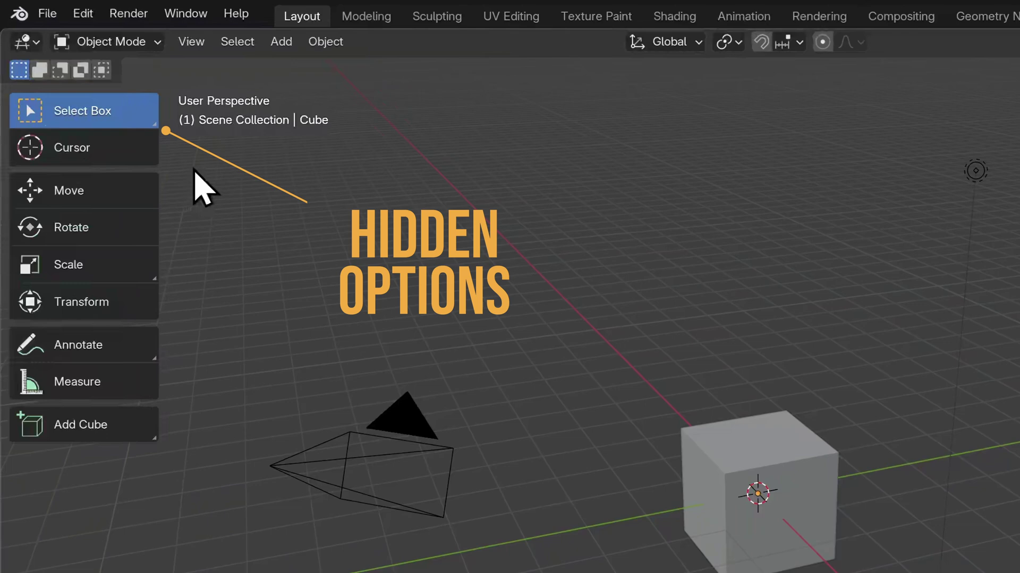
click(156, 125)
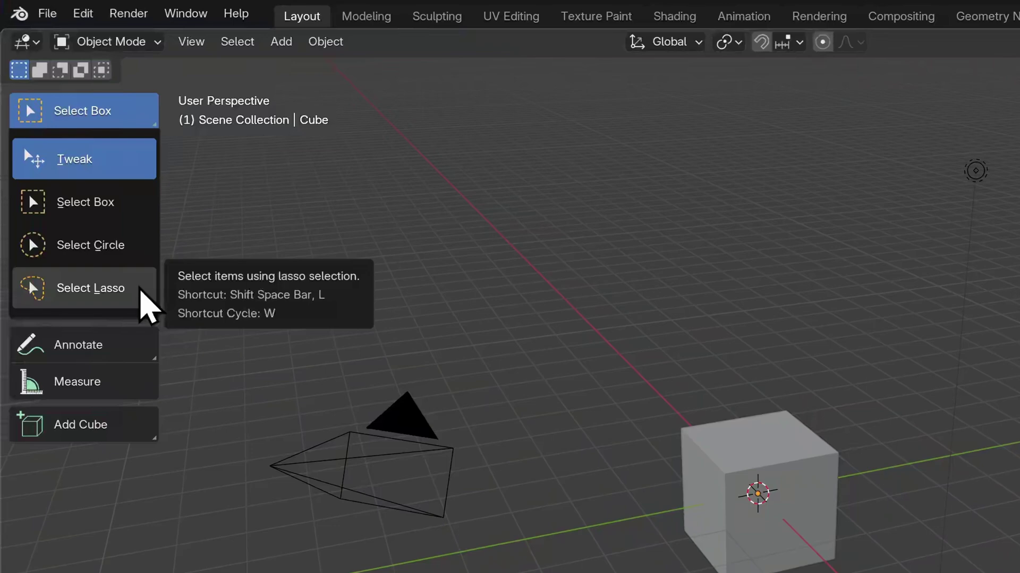
click(152, 222)
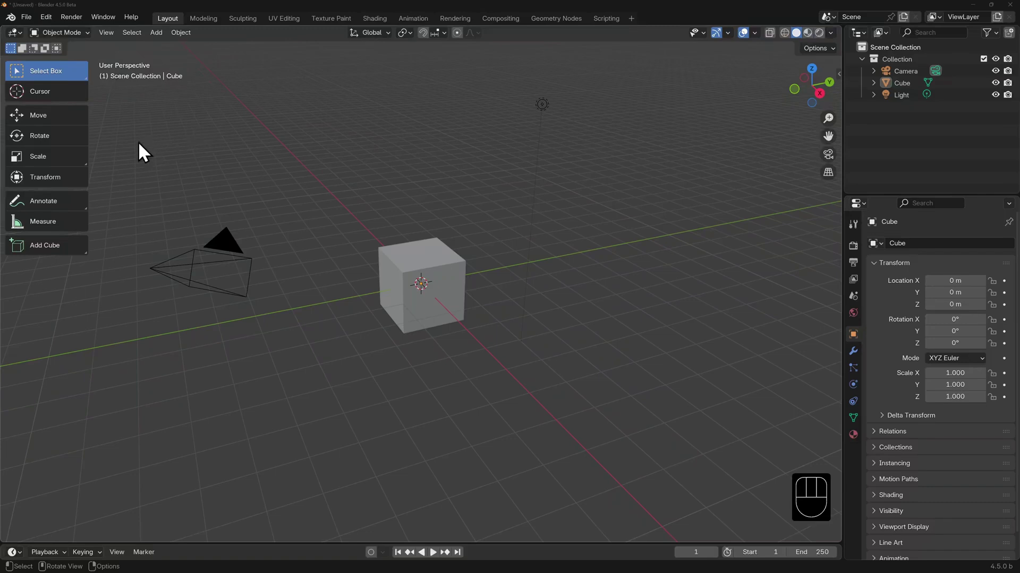
Step: Box-select the camera and cube, then the cube and light, undoing the second box
drag(130, 133, 460, 369)
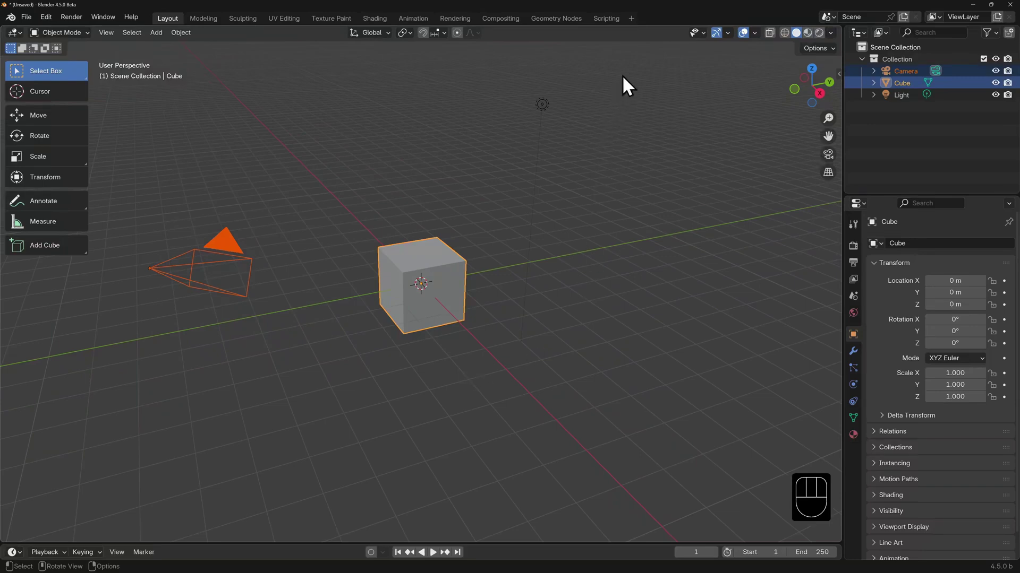
drag(623, 75, 288, 376)
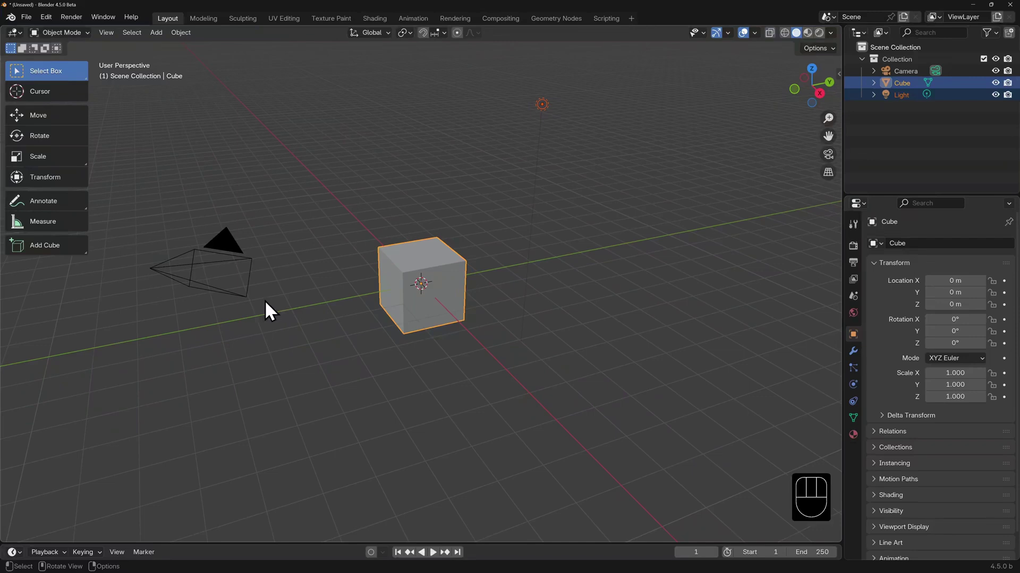
key(ctrl+z)
Step: Shift-box-add the camera and light, then box out the cube and camera, leaving only the Light
key(shift)
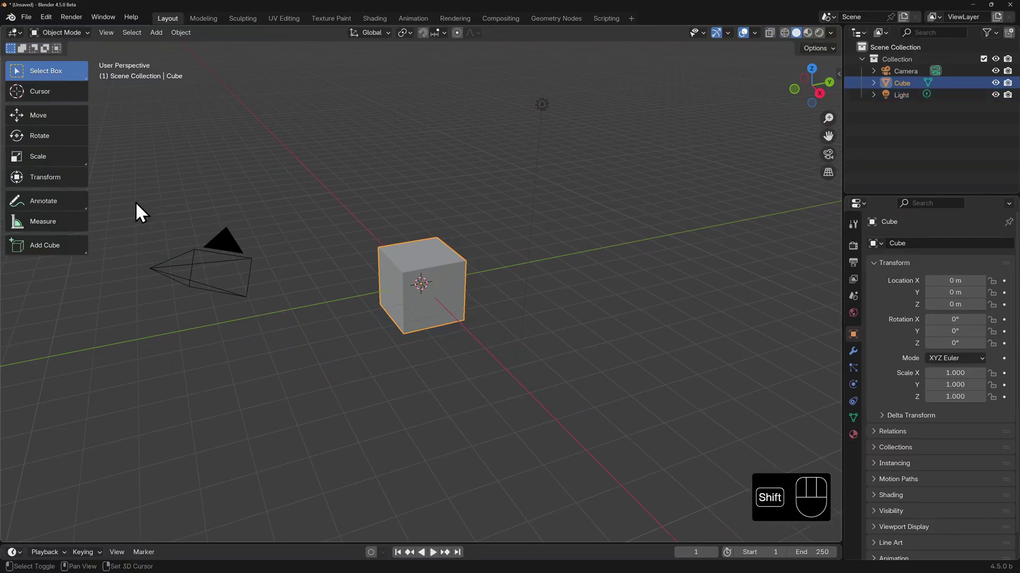
shift+drag(129, 188, 273, 327)
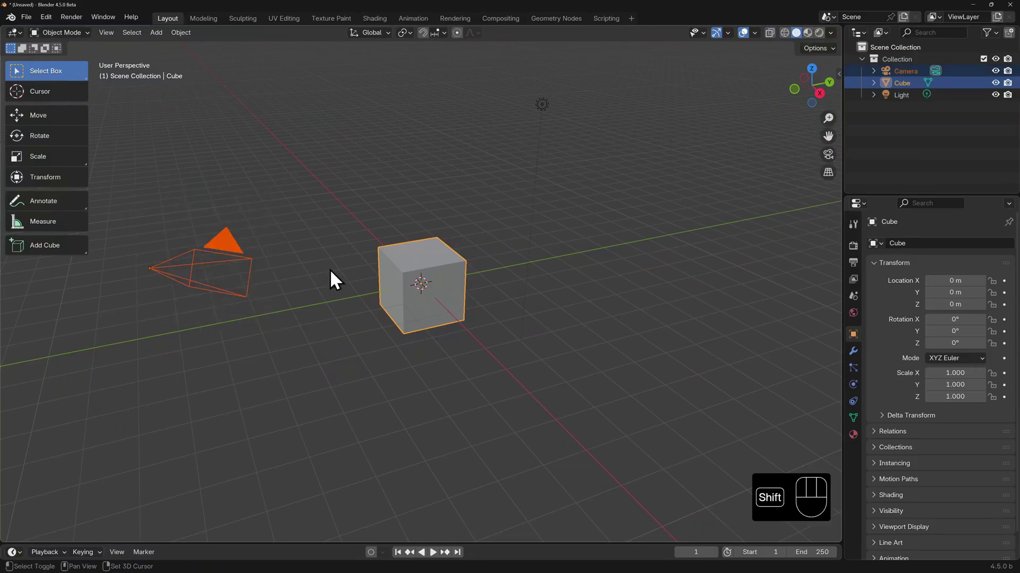
shift+drag(473, 69, 593, 166)
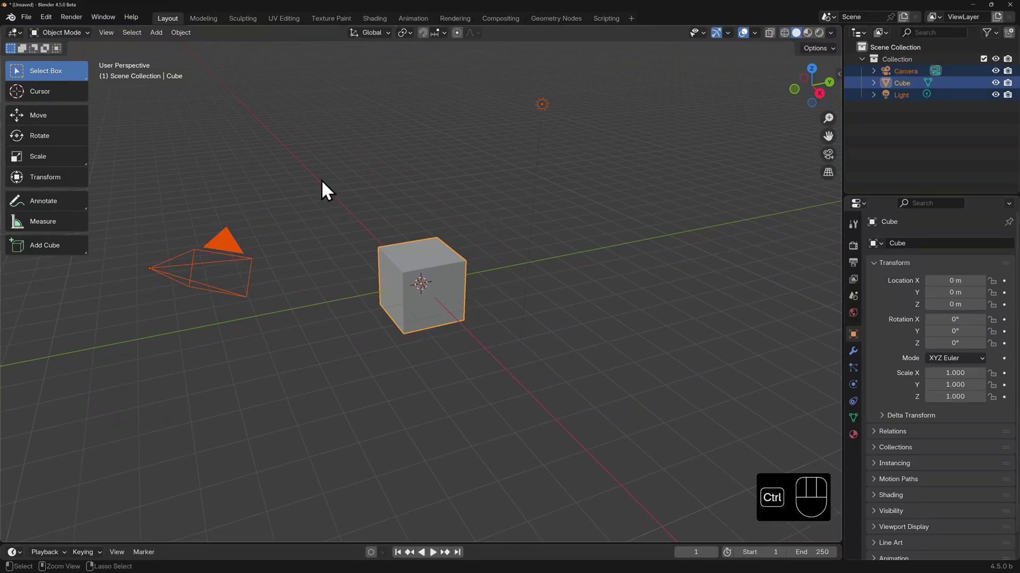
ctrl+drag(321, 179, 495, 381)
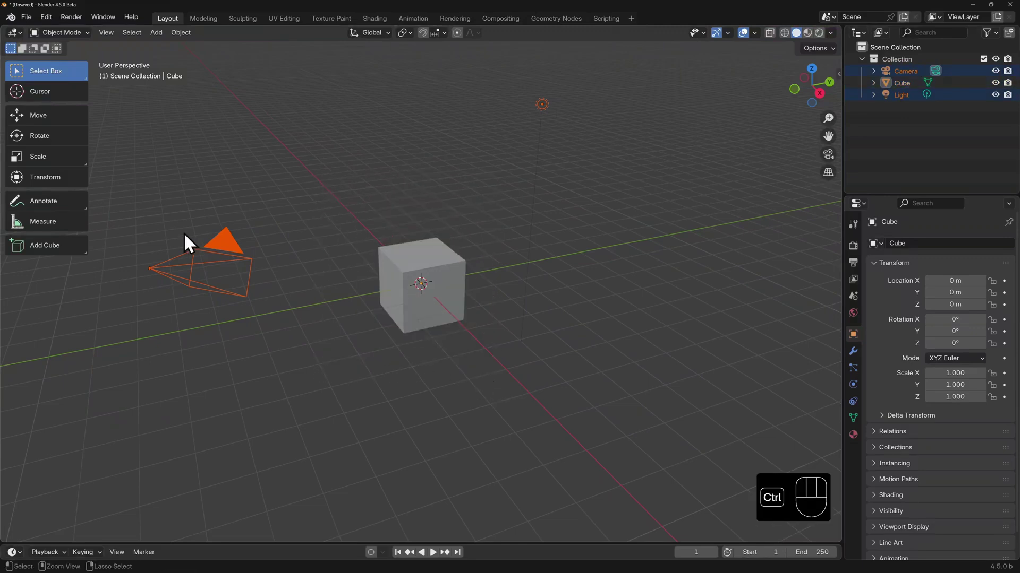
ctrl+drag(125, 191, 279, 340)
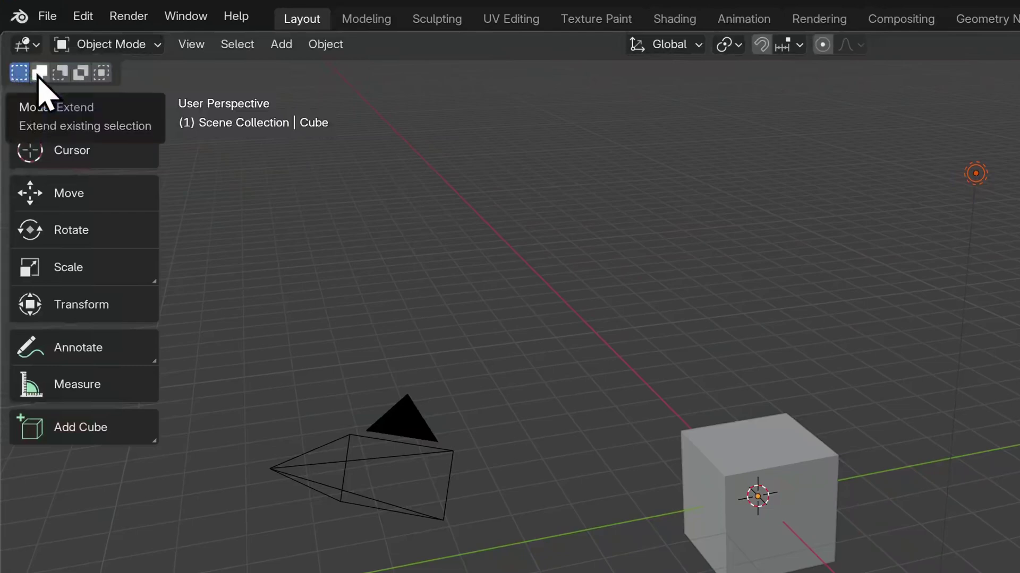
Step: Switch box selection to Extend mode and box-add the camera and cube
click(39, 74)
drag(131, 168, 291, 374)
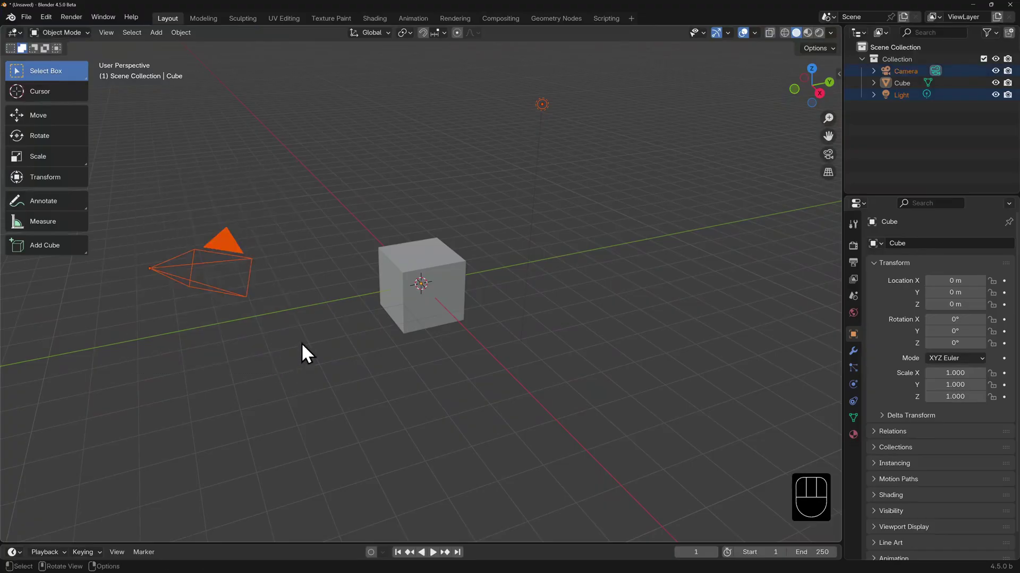
drag(307, 186, 478, 349)
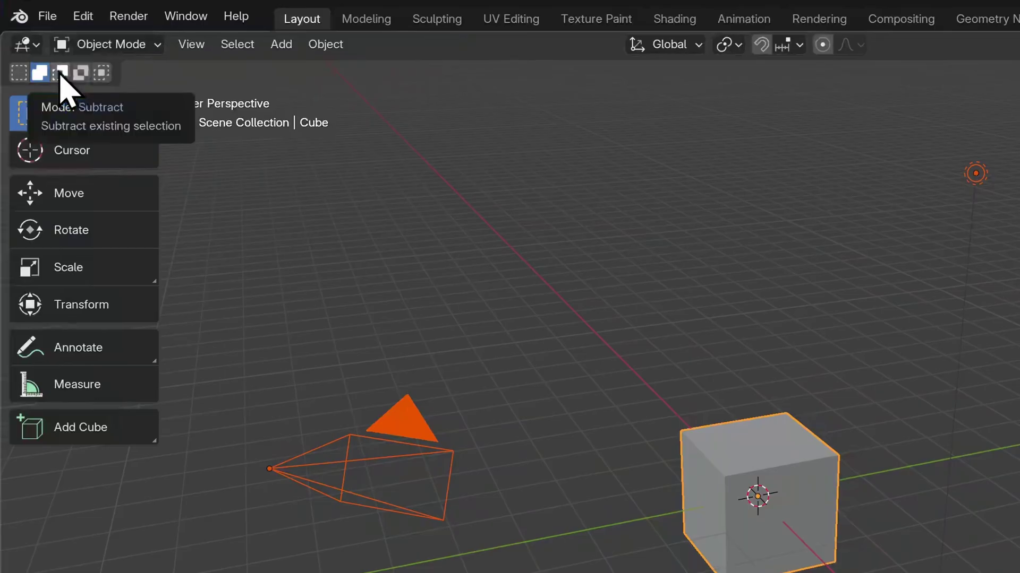
Step: Use Subtract mode to box out the cube, then Difference mode to toggle camera and cube
click(61, 74)
drag(495, 69, 584, 153)
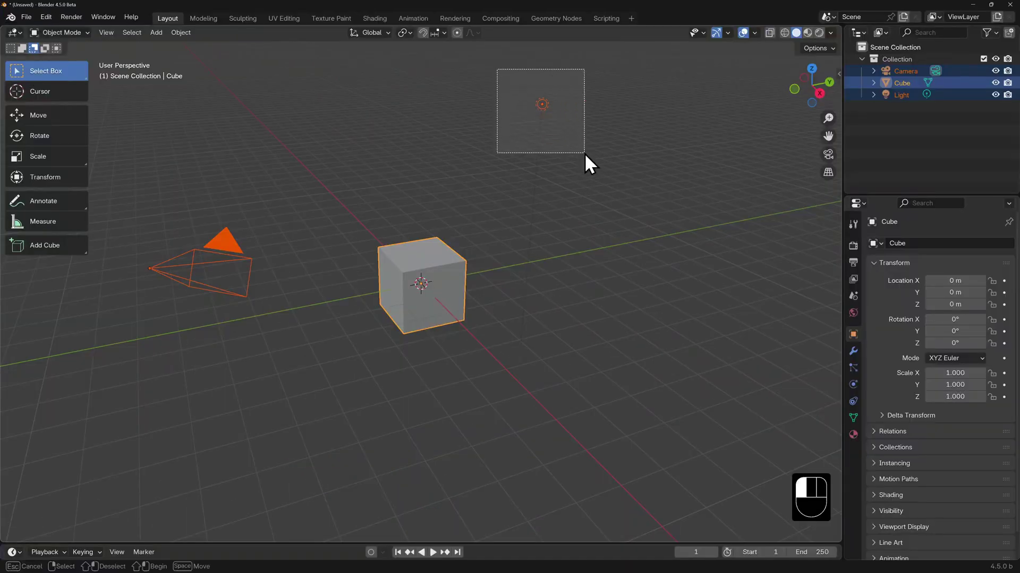
drag(337, 180, 487, 364)
click(45, 49)
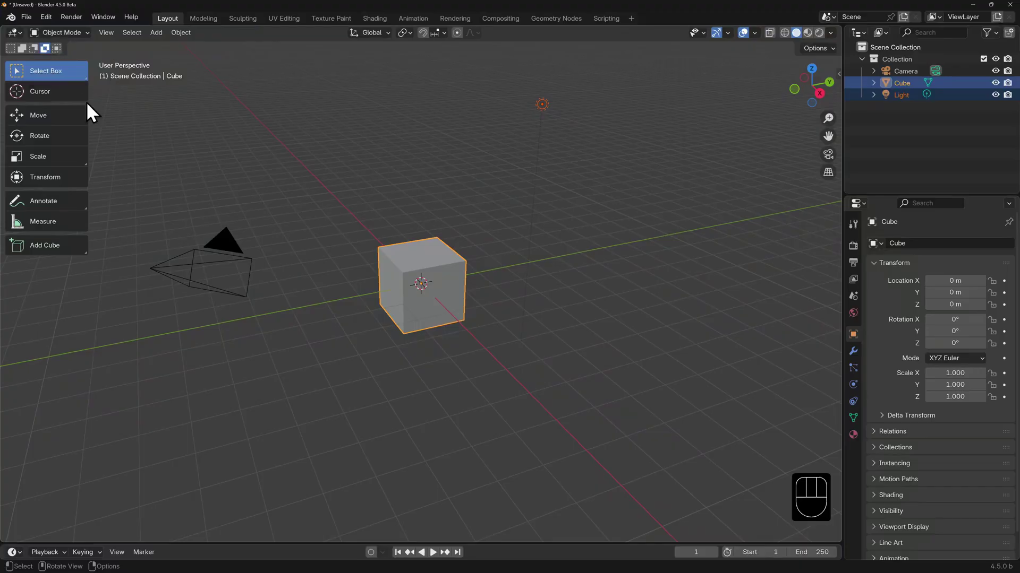
drag(118, 130, 487, 402)
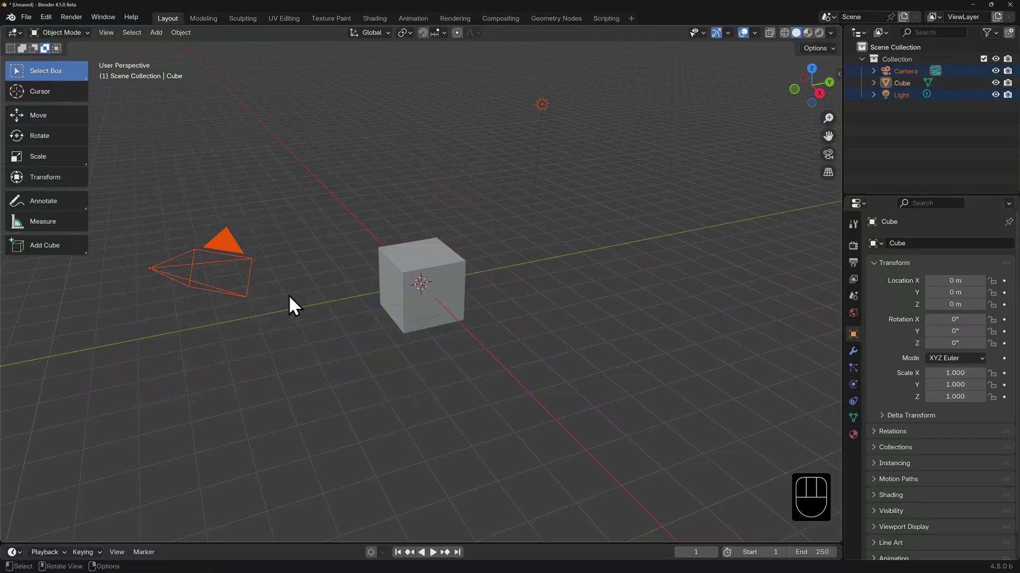
Step: Select everything with A and switch box selection from Set to Intersect mode
key(a)
click(10, 48)
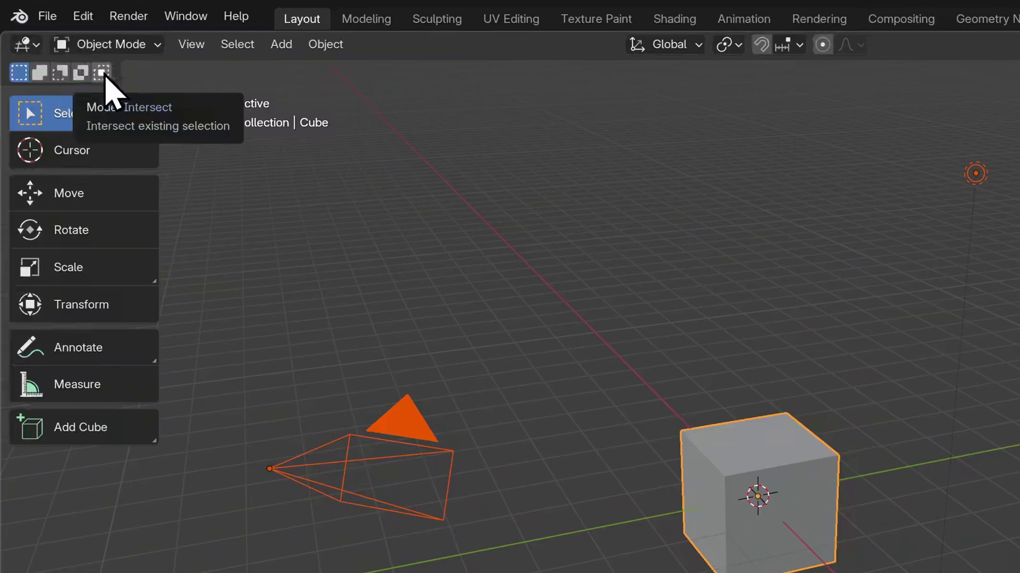
click(103, 73)
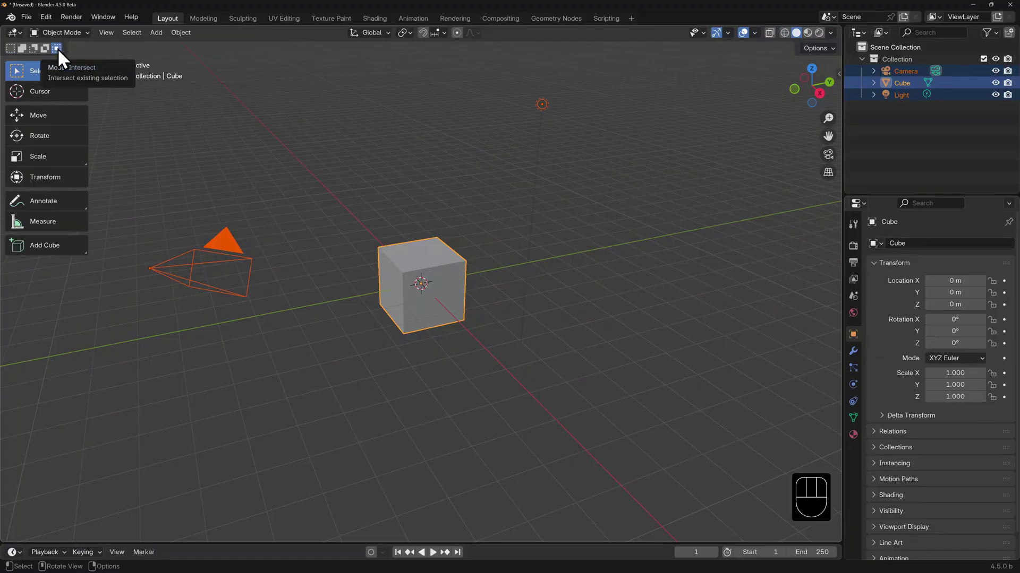
Step: Box around the camera and cube so only they stay selected and the Light drops out
drag(584, 241, 706, 332)
drag(597, 221, 605, 352)
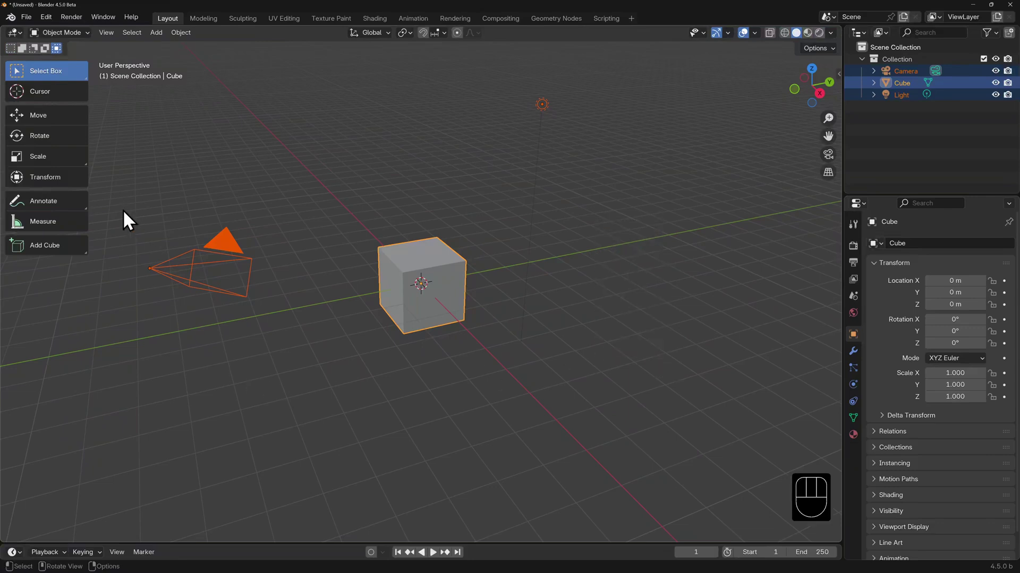
drag(110, 362, 192, 477)
drag(138, 177, 492, 376)
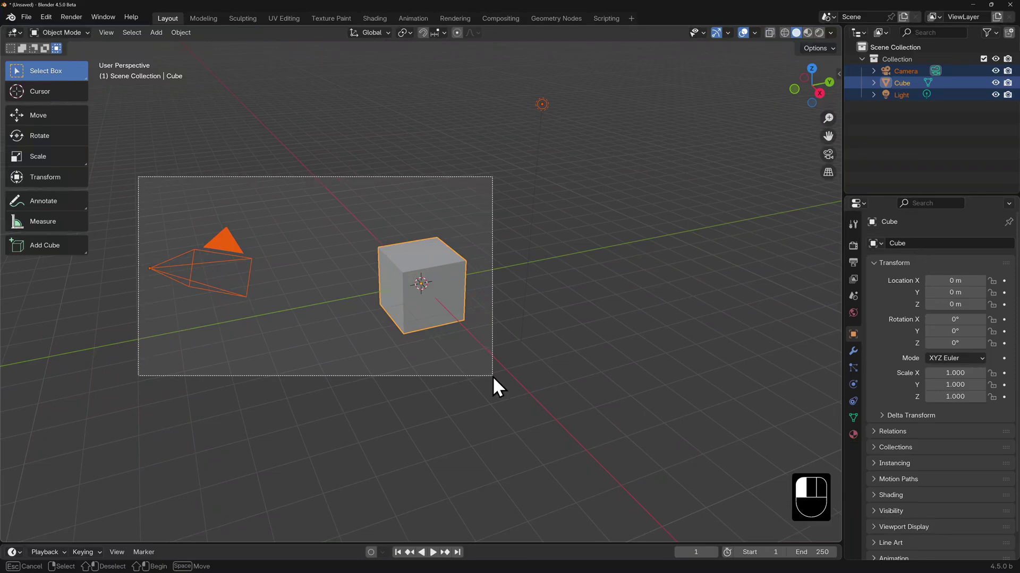
drag(492, 375, 492, 376)
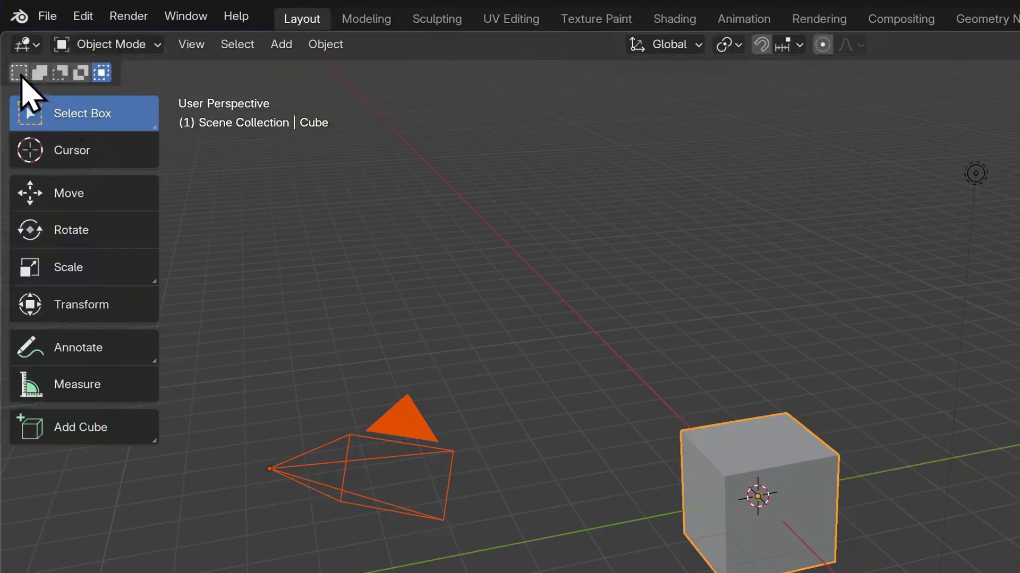
Step: Return box selection to Set mode and clear the selection by clicking empty viewport space
click(11, 48)
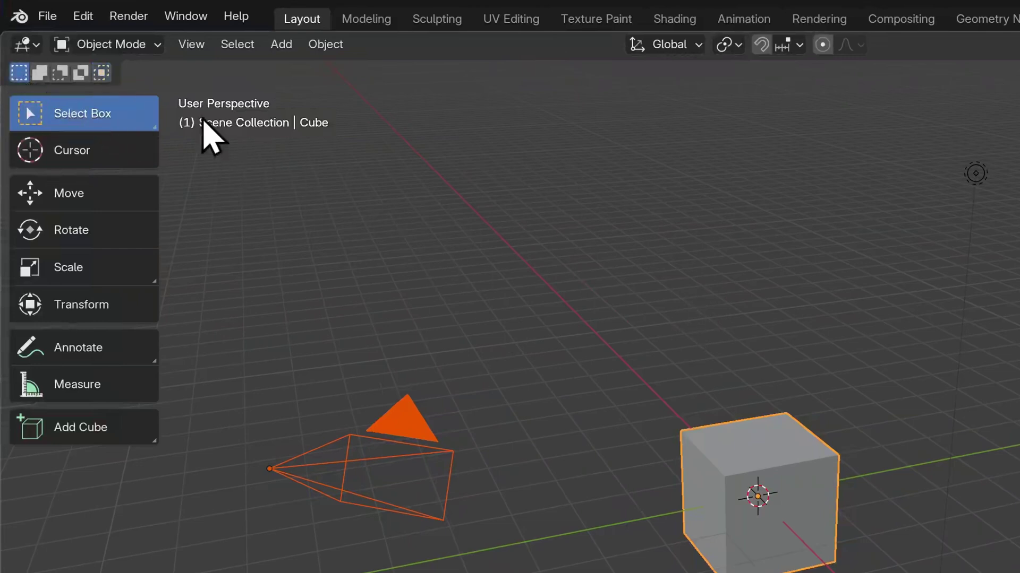
click(146, 114)
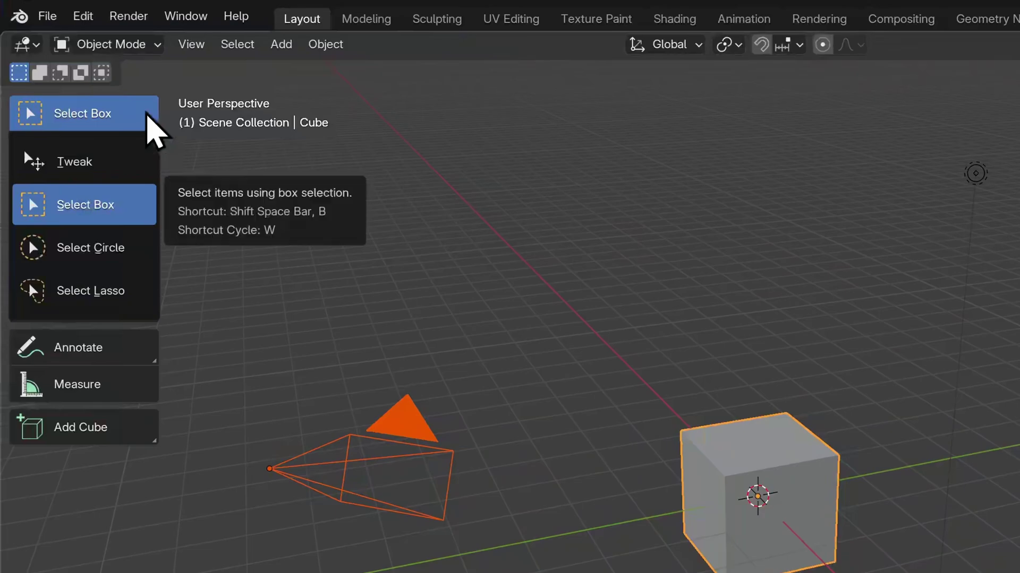
click(488, 203)
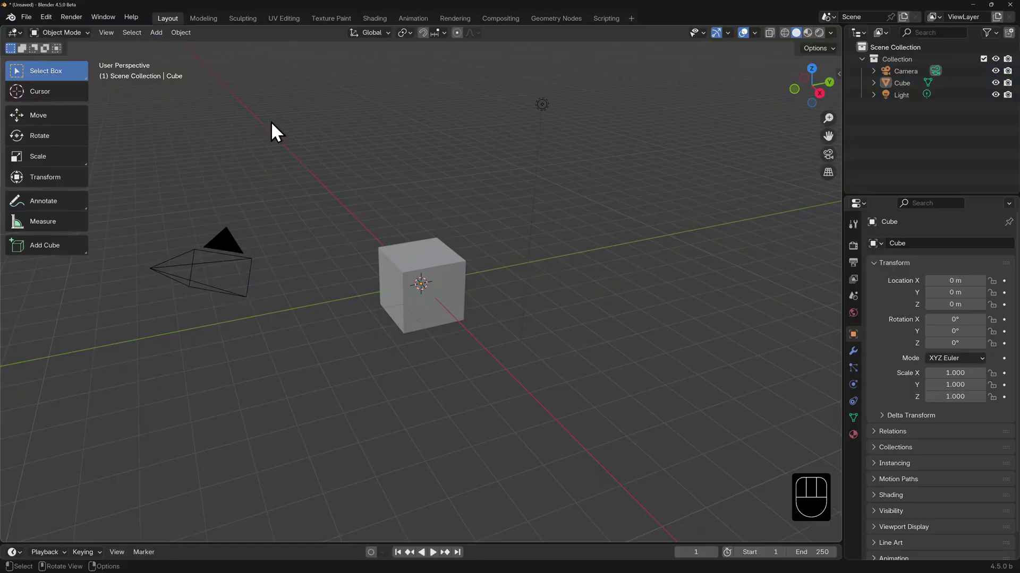
Step: Switch the active tool to Select Circle and enlarge its radius to 142
click(62, 72)
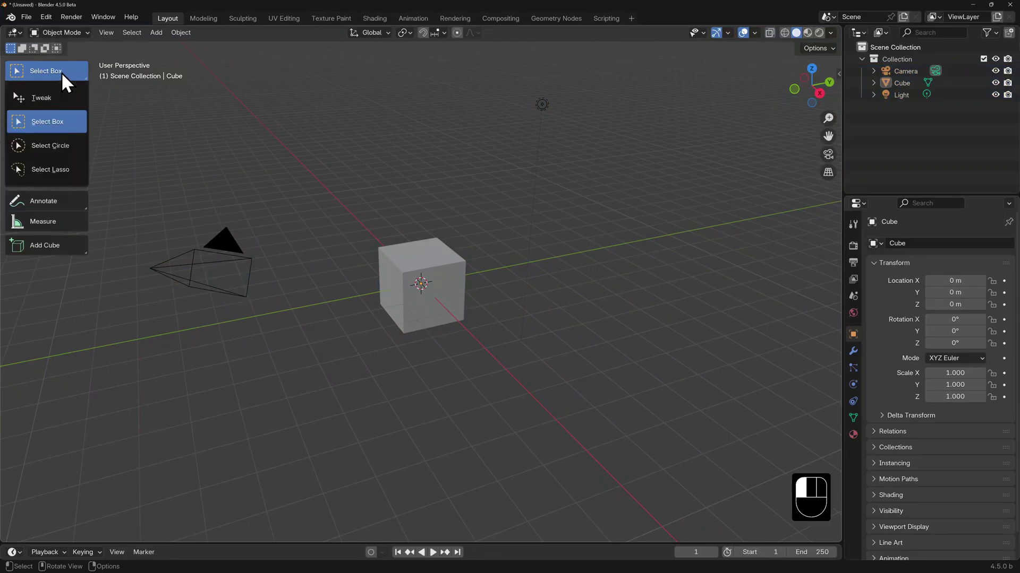
click(65, 145)
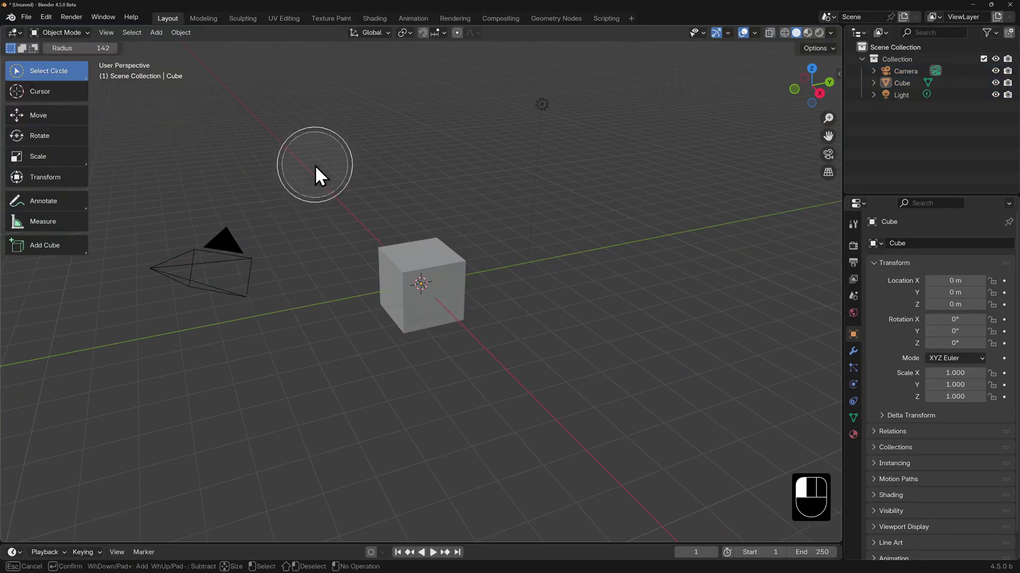
scroll(314, 164, up, 2)
drag(315, 165, 315, 165)
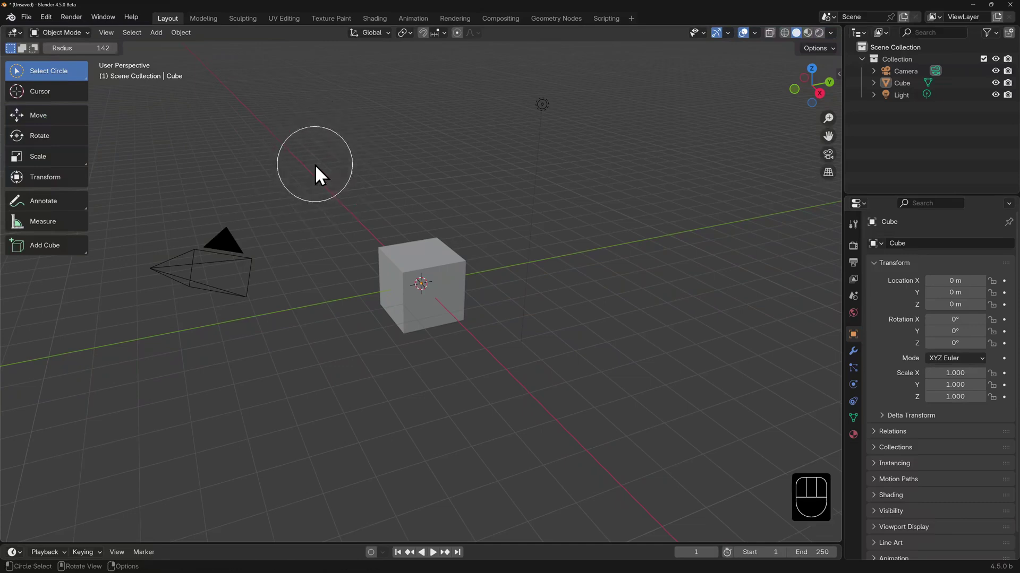
Step: Paint the camera and light into the selection, paint the cube out, then deselect all with Alt+A
mouse_move(168, 269)
mouse_down()
mouse_move(324, 289)
mouse_move(416, 282)
mouse_up()
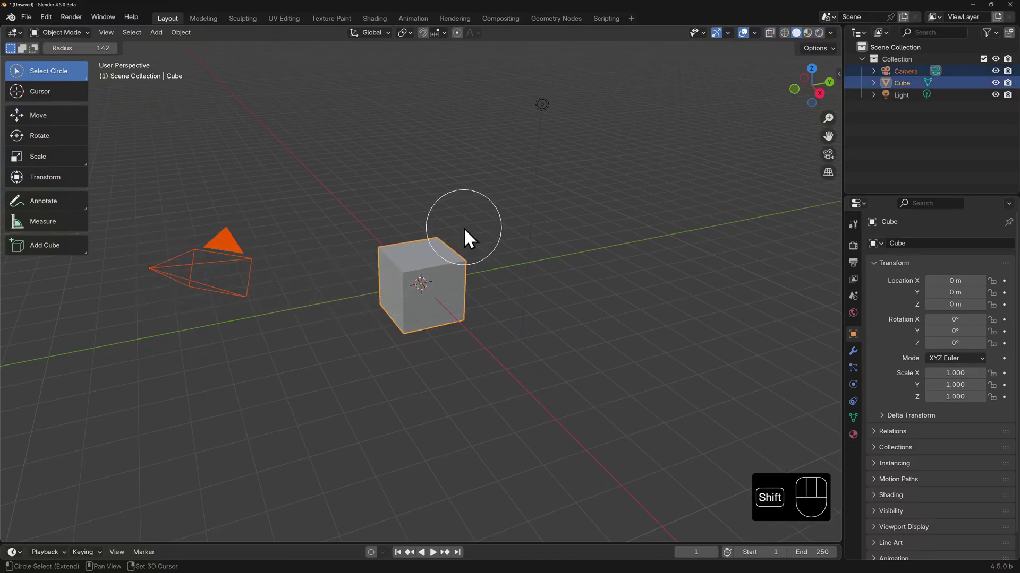
shift+drag(541, 110, 543, 100)
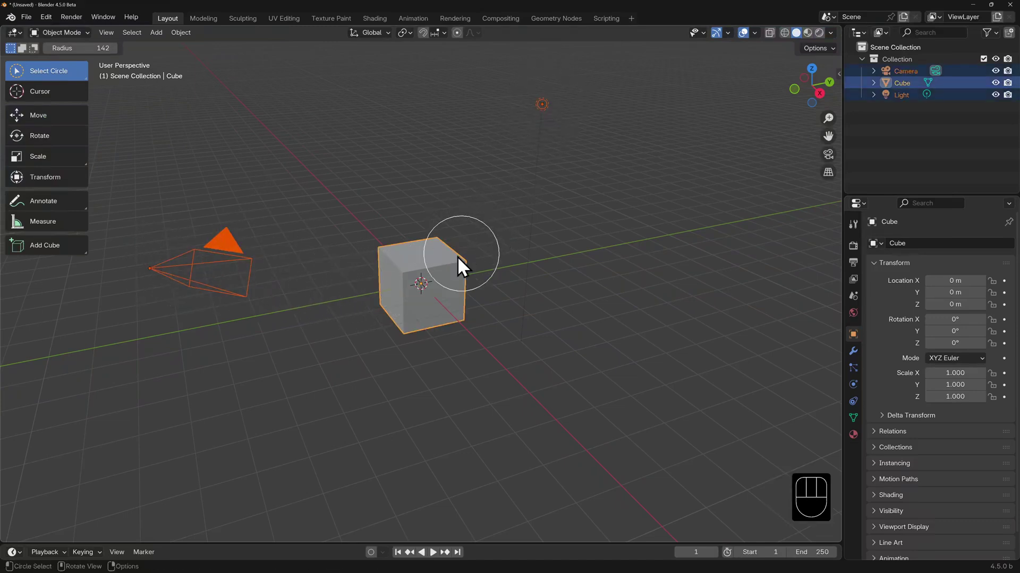
ctrl+drag(438, 272, 434, 272)
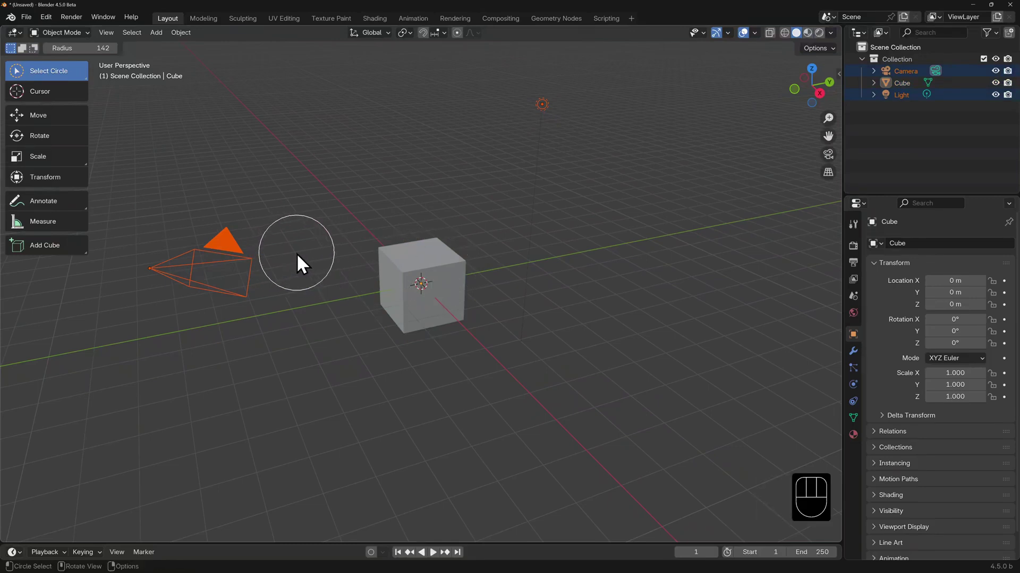
key(alt+a)
Step: Choose Select Lasso from the selection tool flyout and lasso the camera and cube to select both
click(75, 68)
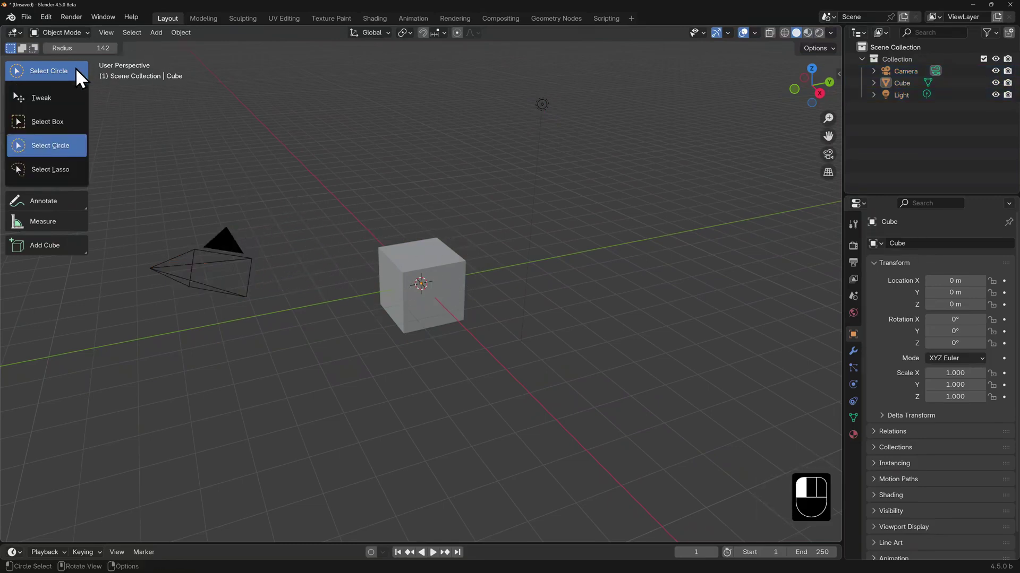
click(58, 171)
mouse_move(154, 175)
mouse_down()
mouse_move(213, 180)
mouse_move(270, 230)
mouse_move(336, 233)
mouse_move(394, 168)
mouse_move(464, 182)
mouse_move(492, 267)
mouse_move(459, 367)
mouse_move(396, 353)
mouse_move(379, 297)
mouse_move(351, 287)
mouse_move(246, 327)
mouse_move(148, 323)
mouse_move(129, 260)
mouse_up()
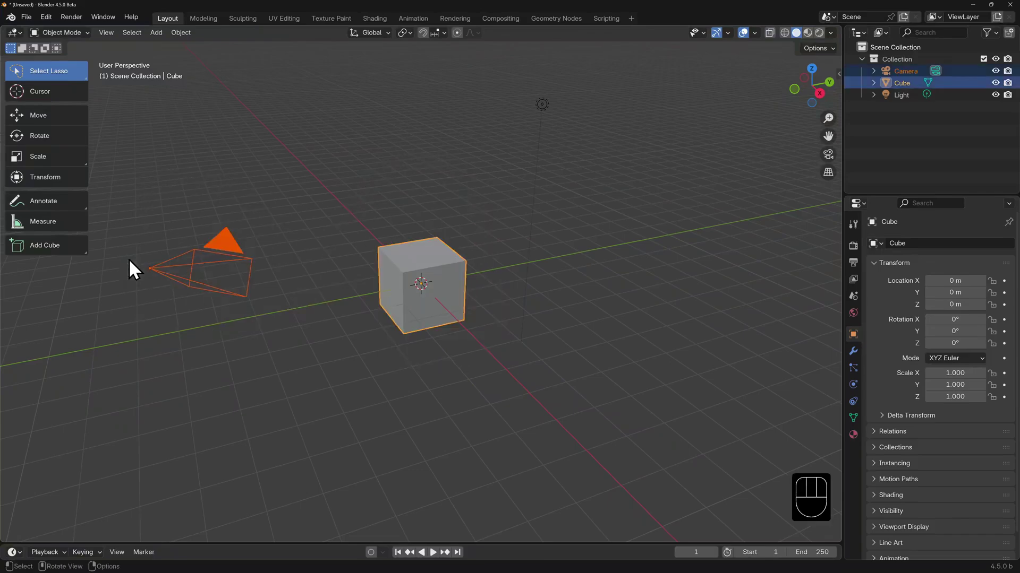
click(76, 73)
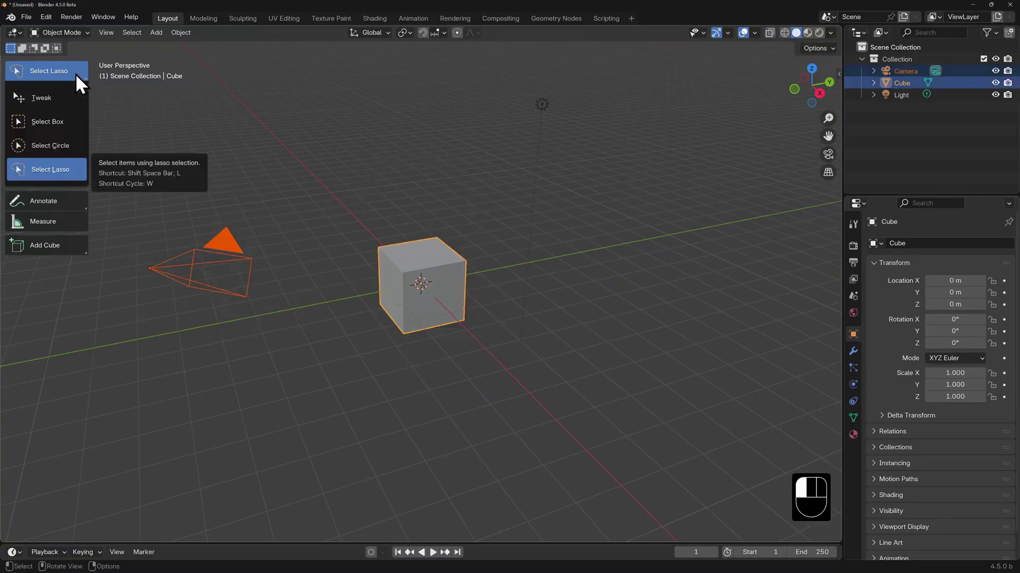